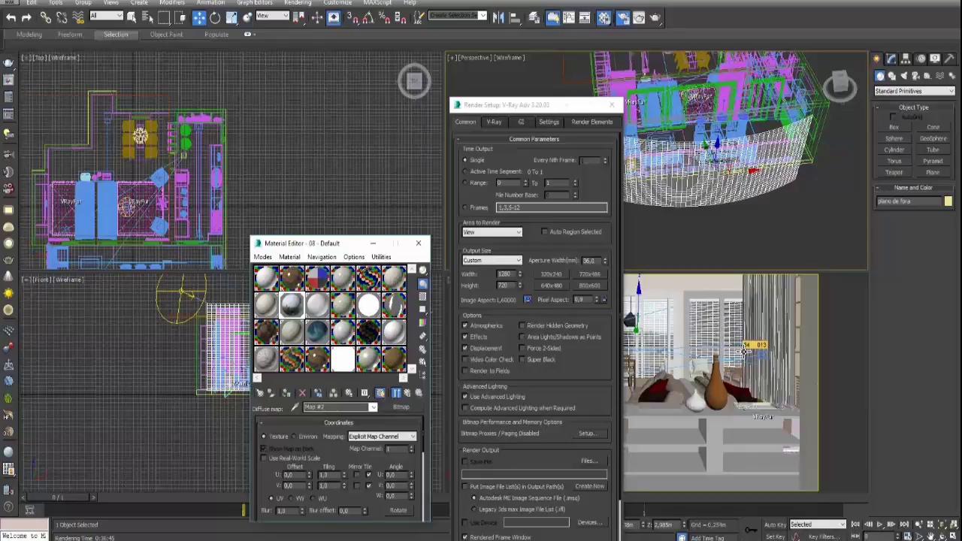
Show the V-Ray settings in Render Setup and arrange the dialog and Material Editor clear of the camera viewport
click(728, 334)
click(639, 316)
click(638, 311)
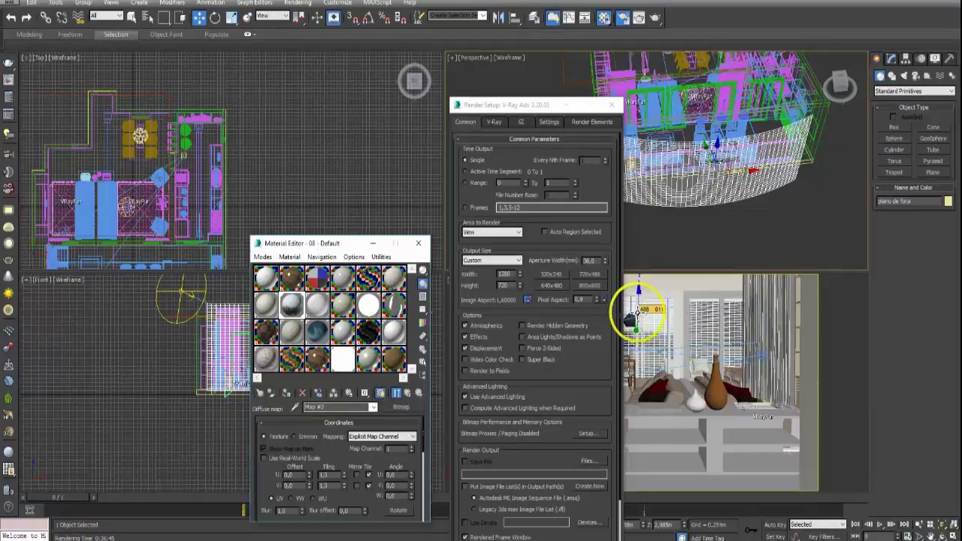
drag(529, 101, 490, 75)
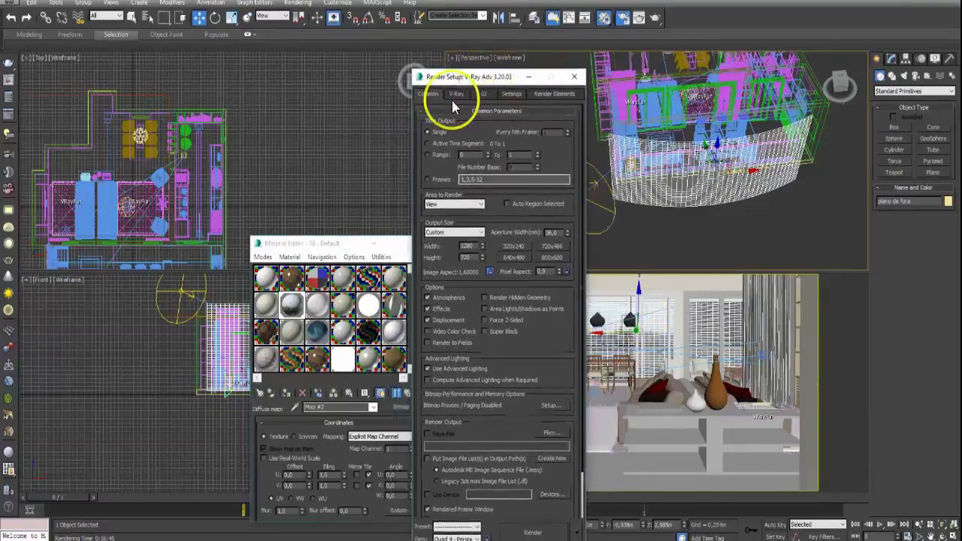
click(457, 94)
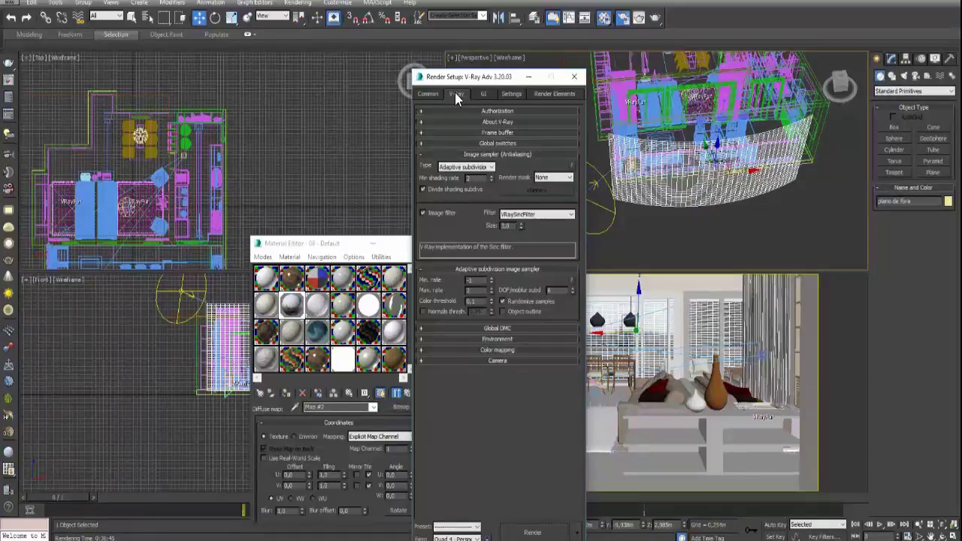
drag(290, 242, 314, 244)
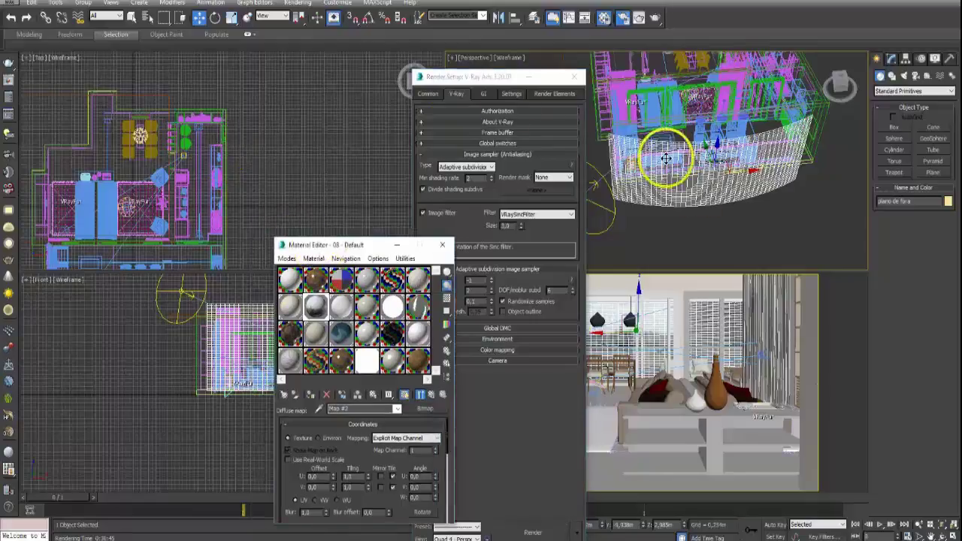
click(445, 80)
drag(490, 78, 435, 81)
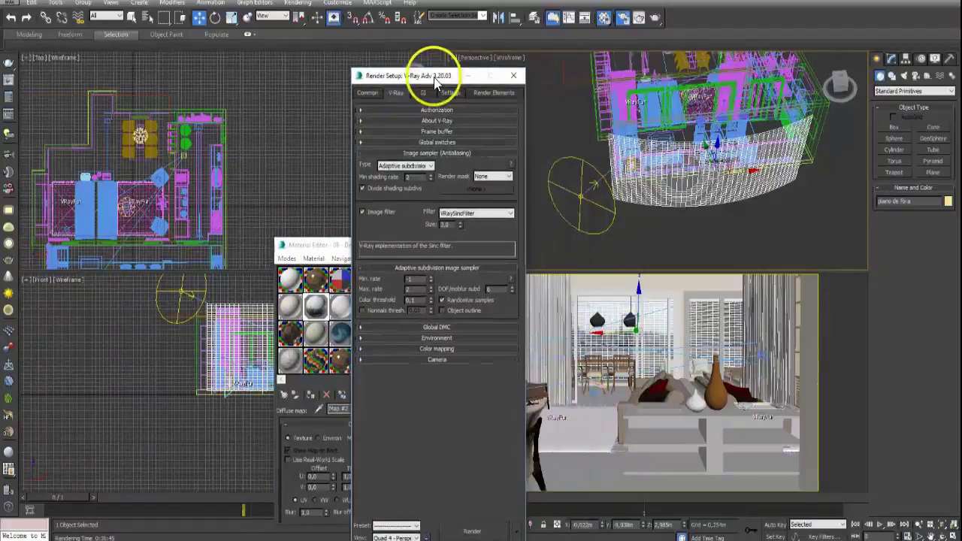
Maximize the Perspective viewport and inspect the curved backdrop plane outside the apartment balcony, keeping the floating windows out of the way
click(567, 127)
click(952, 535)
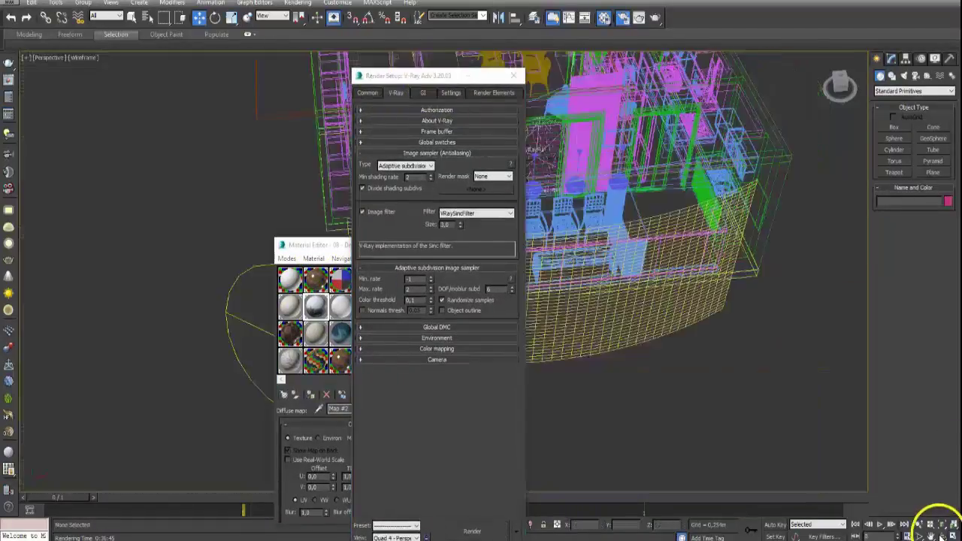
drag(402, 78, 153, 221)
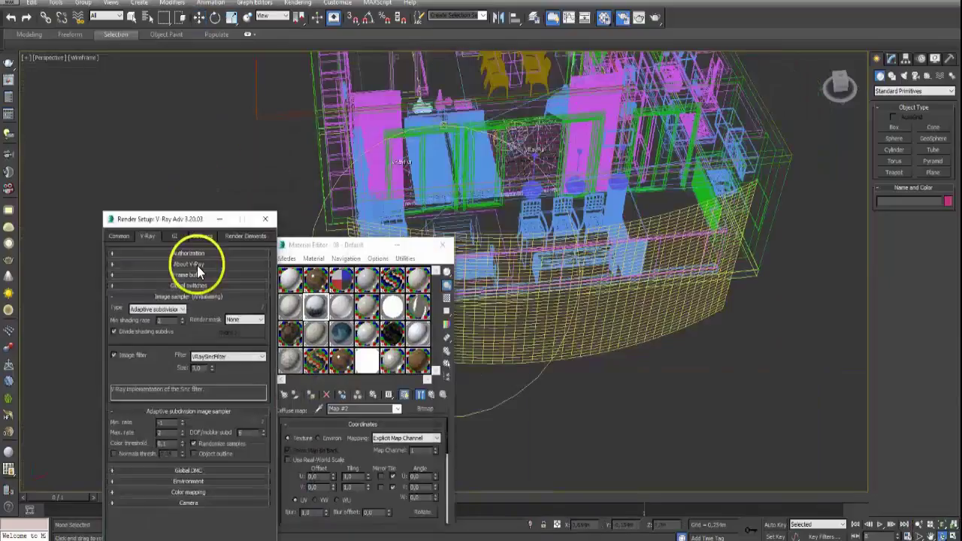
drag(198, 272, 159, 281)
alt+middle_drag(530, 208, 567, 187)
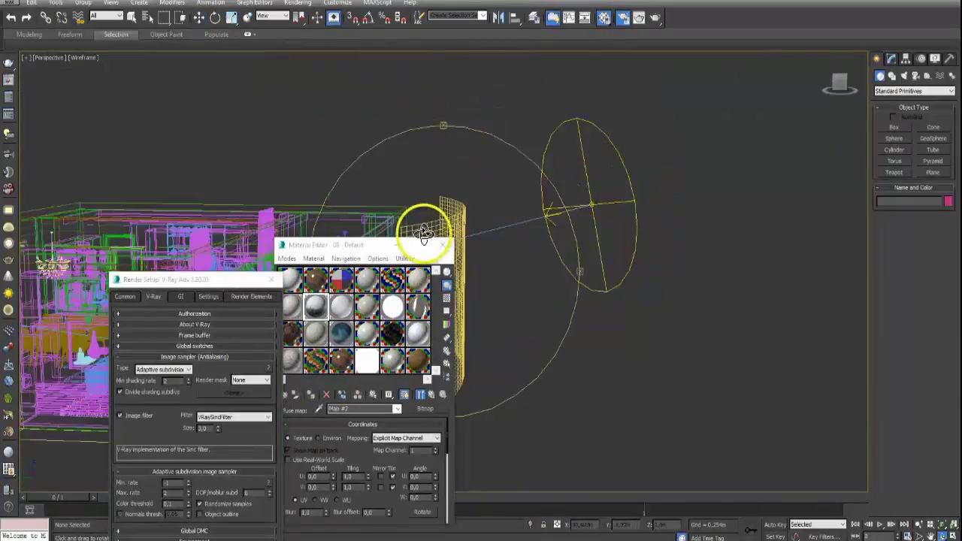
drag(376, 251, 546, 471)
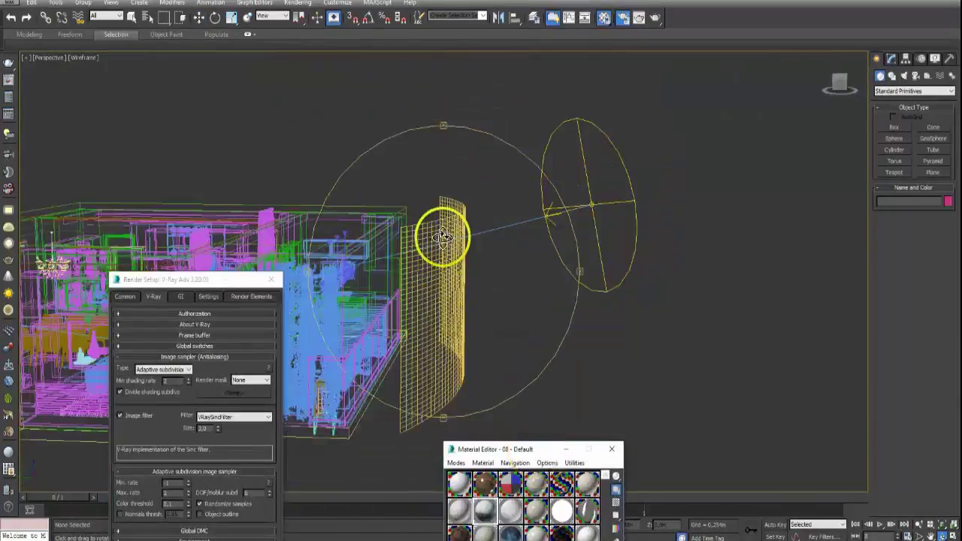
alt+middle_drag(443, 237, 404, 264)
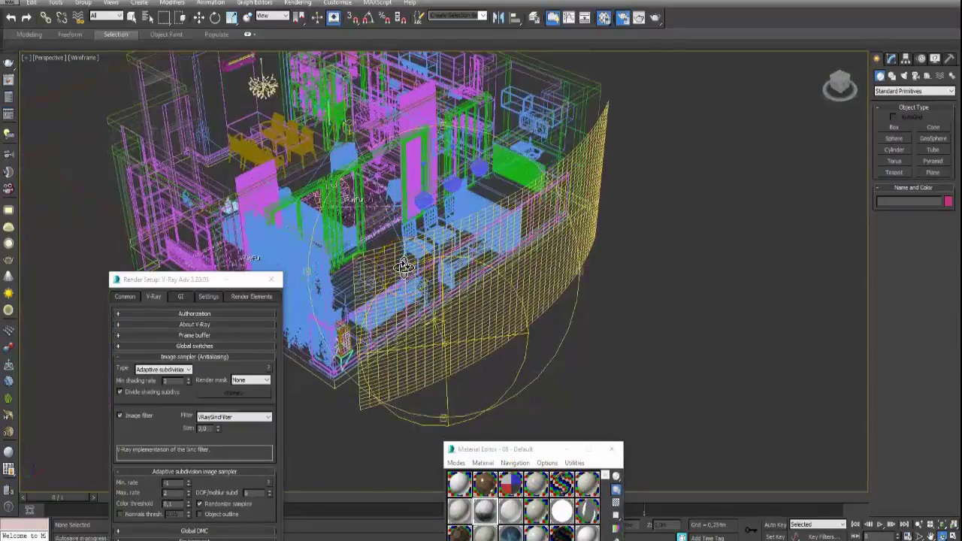
Extend the Material Editor to show the diffuse map's Bitmap Parameters and place it beside Render Setup
drag(533, 446, 724, 108)
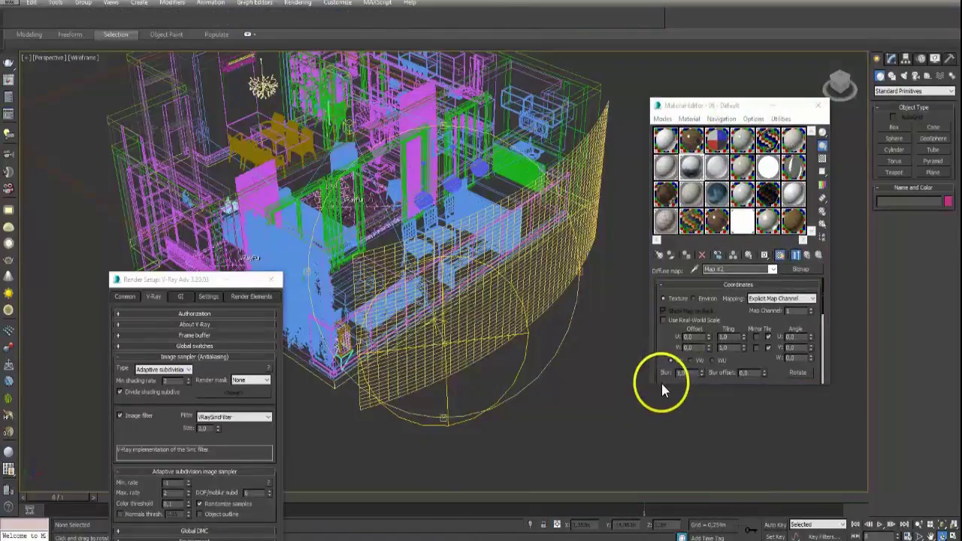
drag(659, 387, 656, 459)
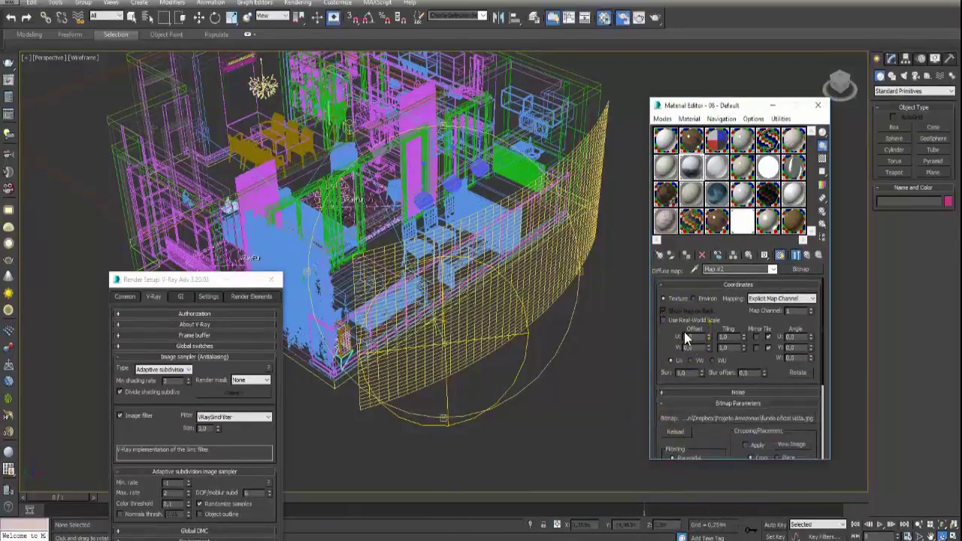
click(719, 194)
click(684, 205)
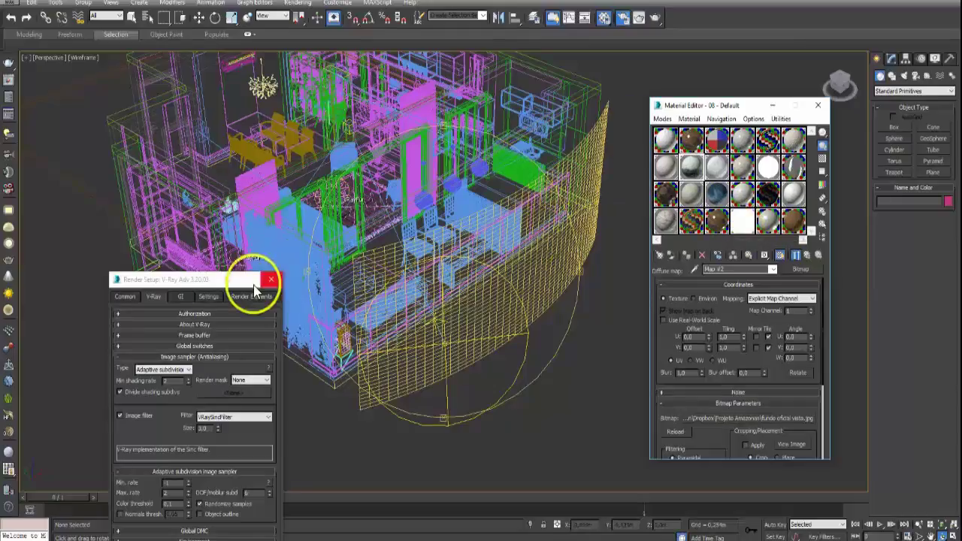
click(204, 283)
drag(203, 283, 431, 248)
drag(683, 102, 589, 97)
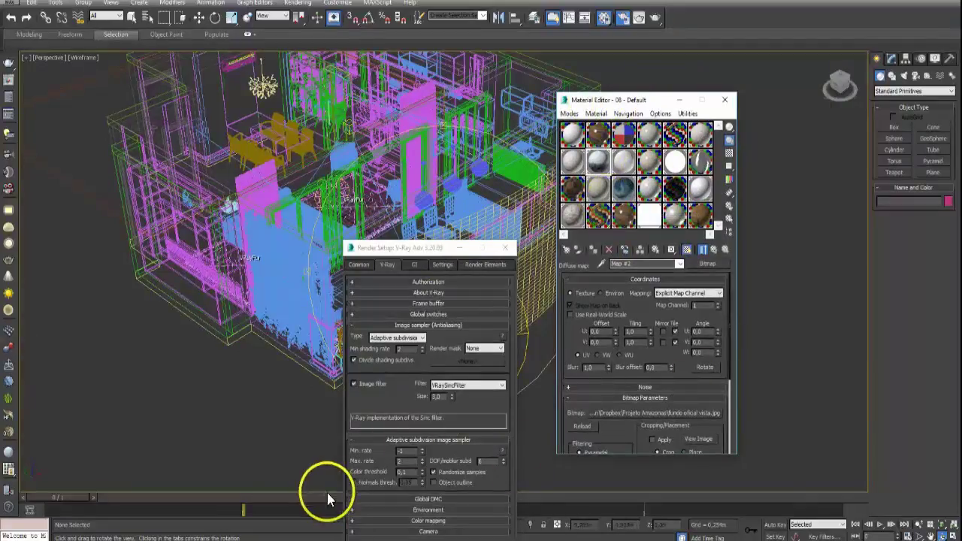
Switch to Windows Photo Viewer and compare the apartment photo DSC_1096 with the render-foto-wip image
click(258, 538)
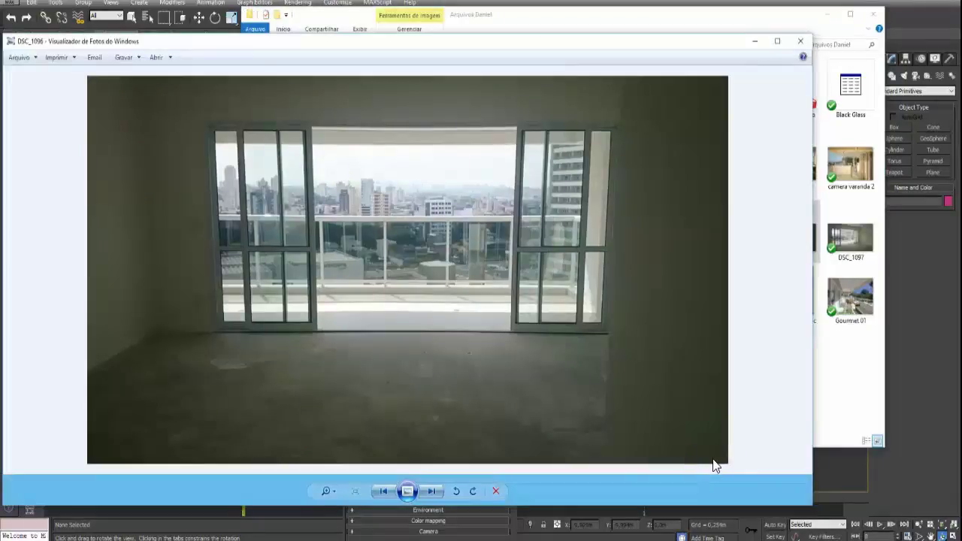
click(521, 432)
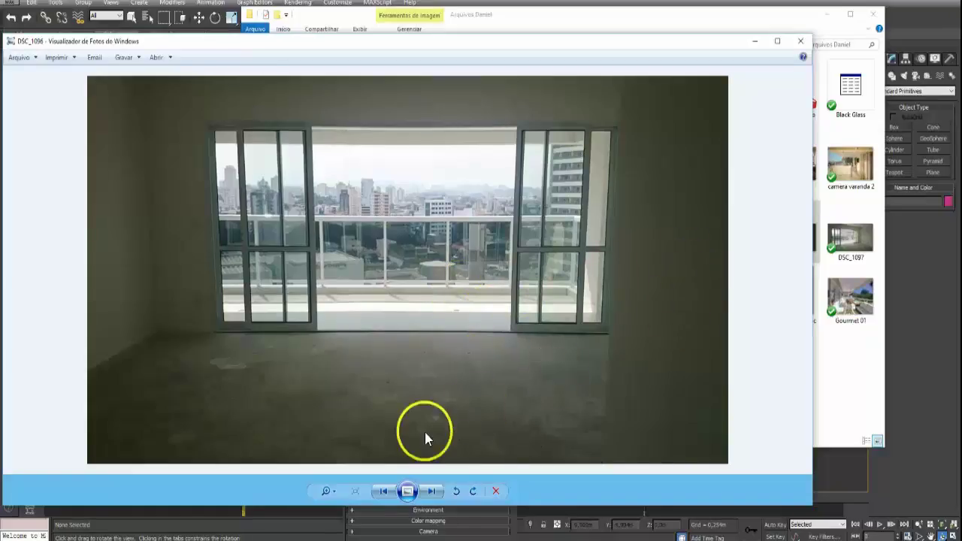
click(432, 491)
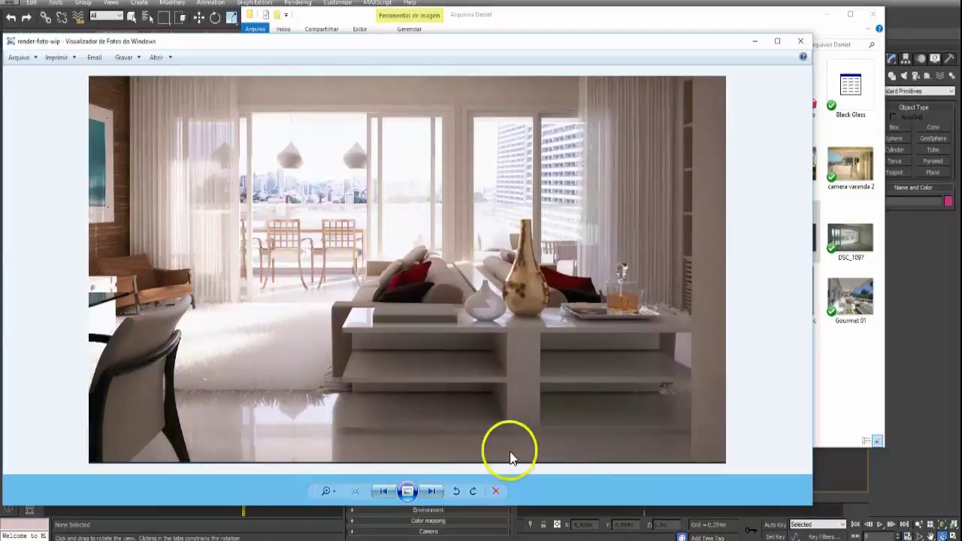
click(322, 509)
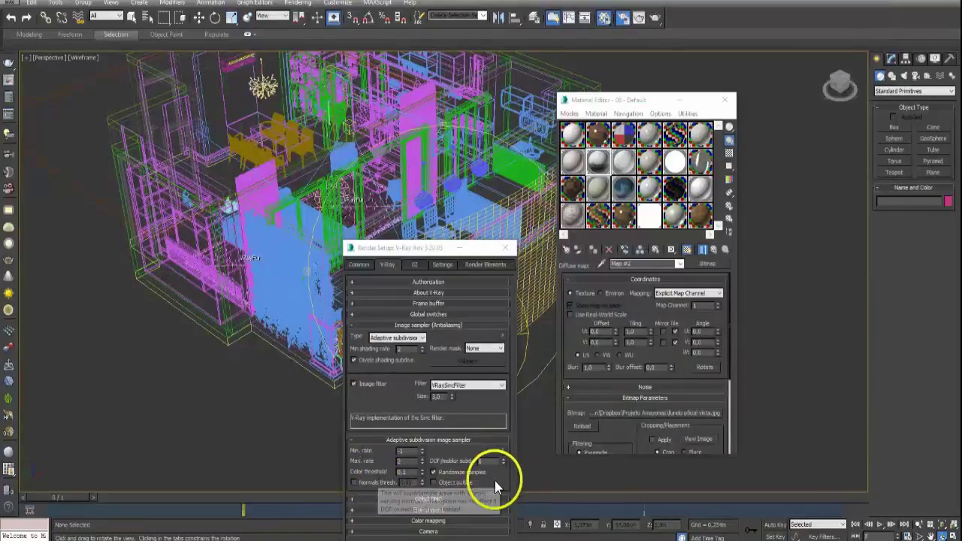
Browse the living room, kitchen and balcony renders in Windows Photo Viewer, from camera 01b through camera varanda 2
click(282, 529)
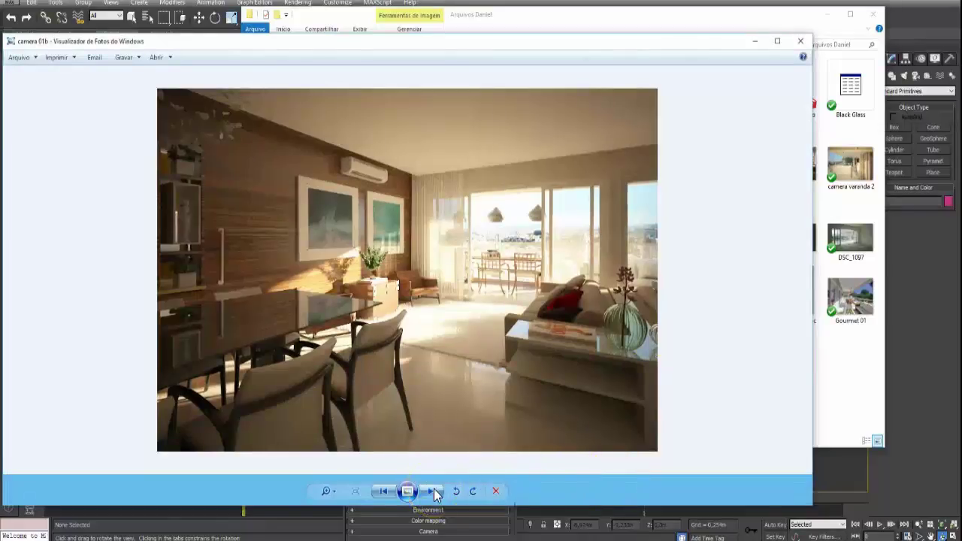
click(434, 491)
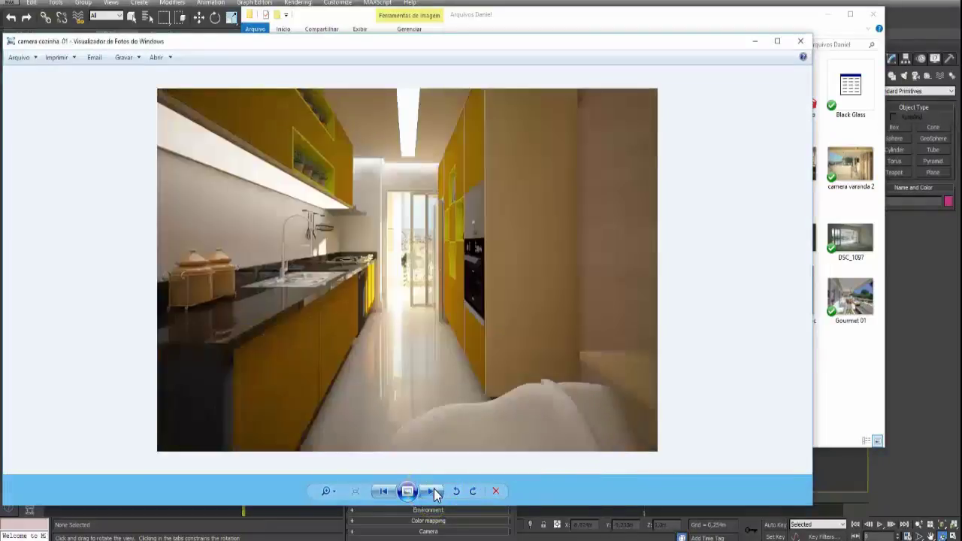
click(434, 491)
click(434, 491)
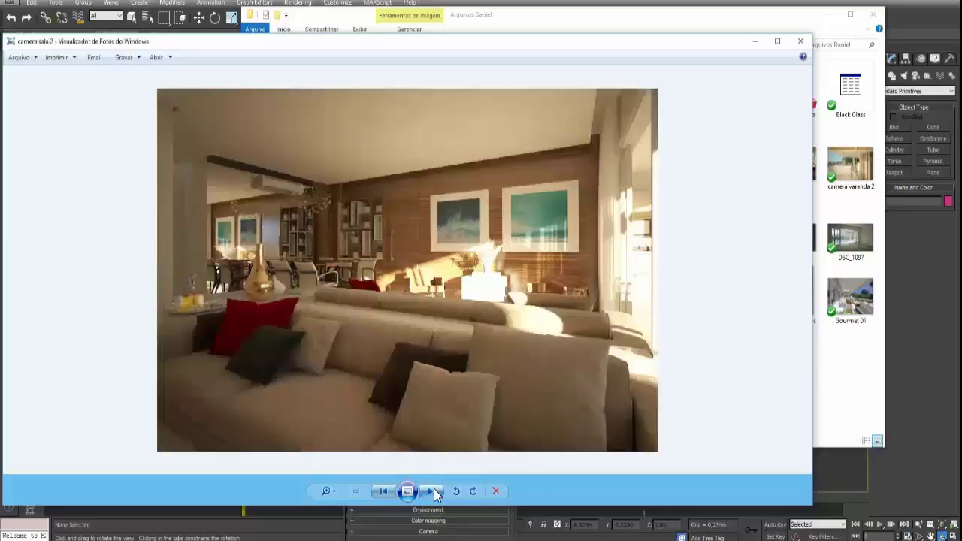
click(434, 491)
click(434, 491)
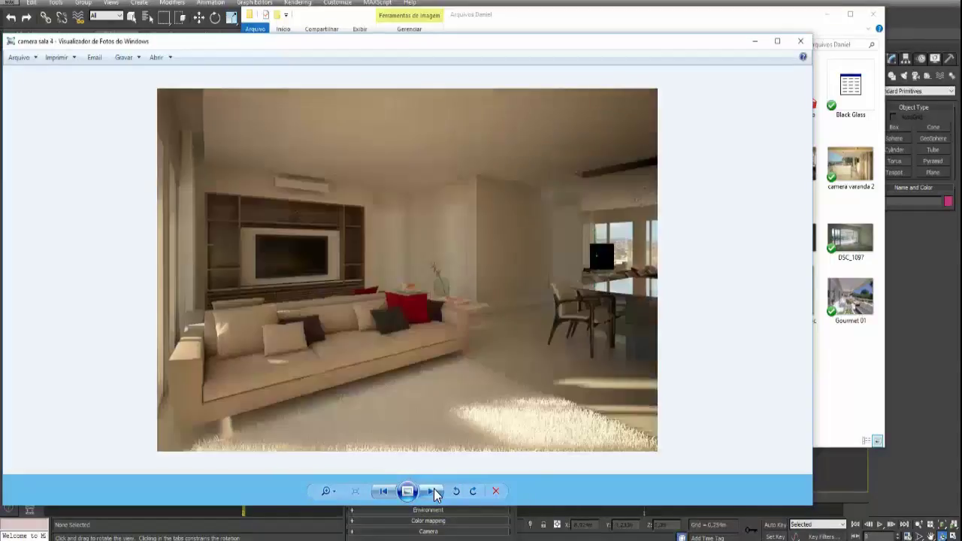
click(434, 491)
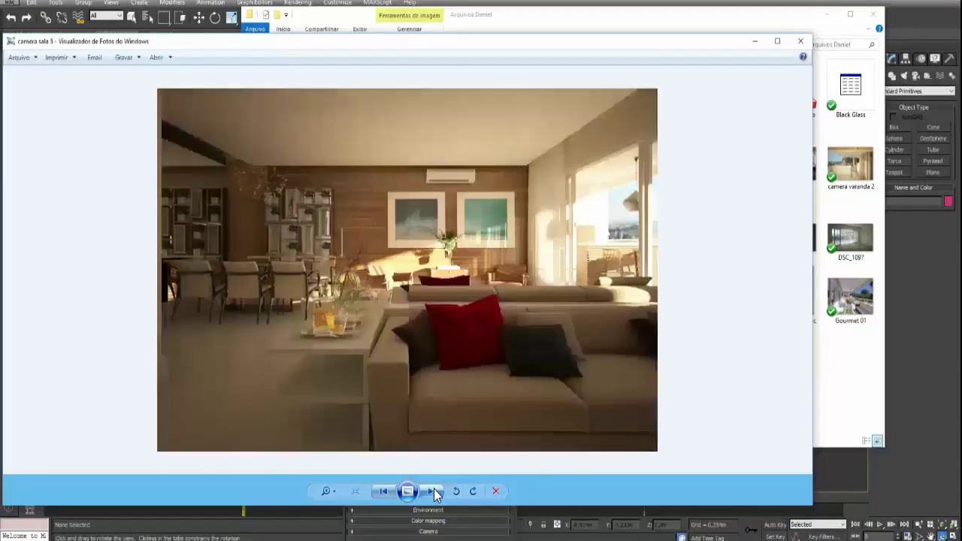
click(434, 491)
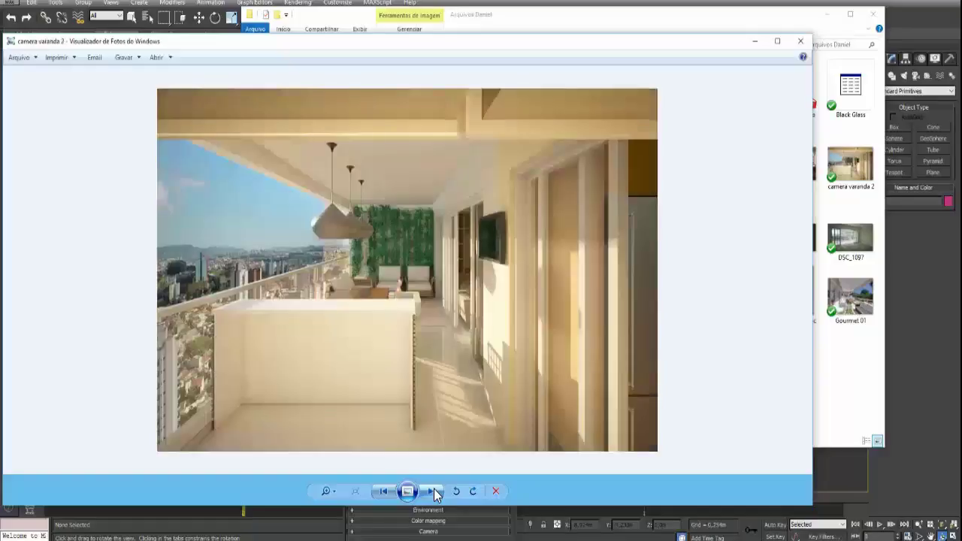
click(433, 491)
click(434, 491)
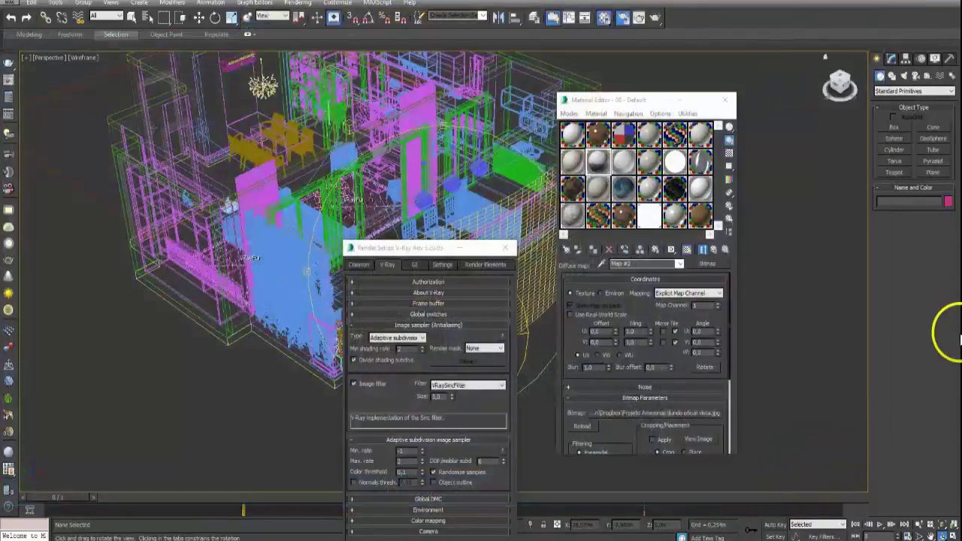
Return to 3ds Max's four-viewport layout
click(949, 520)
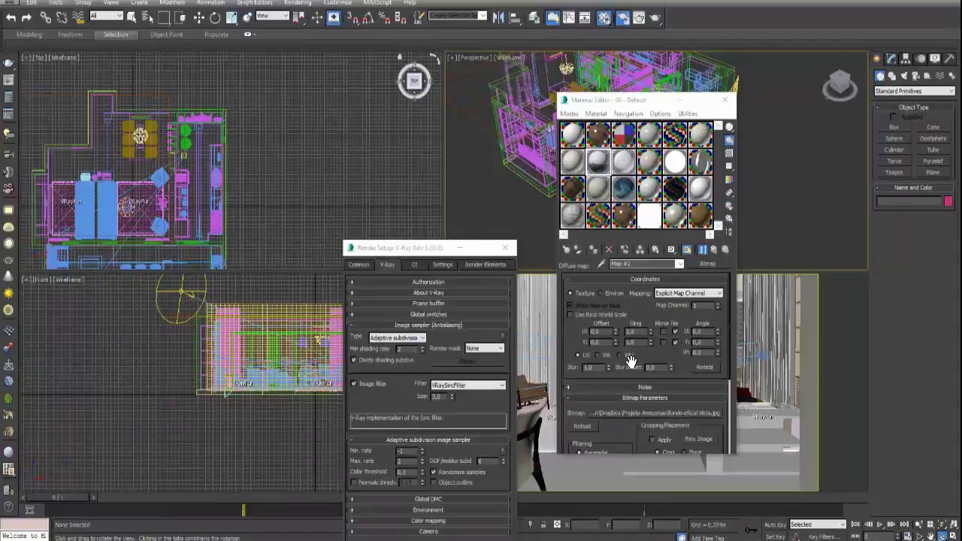
click(353, 196)
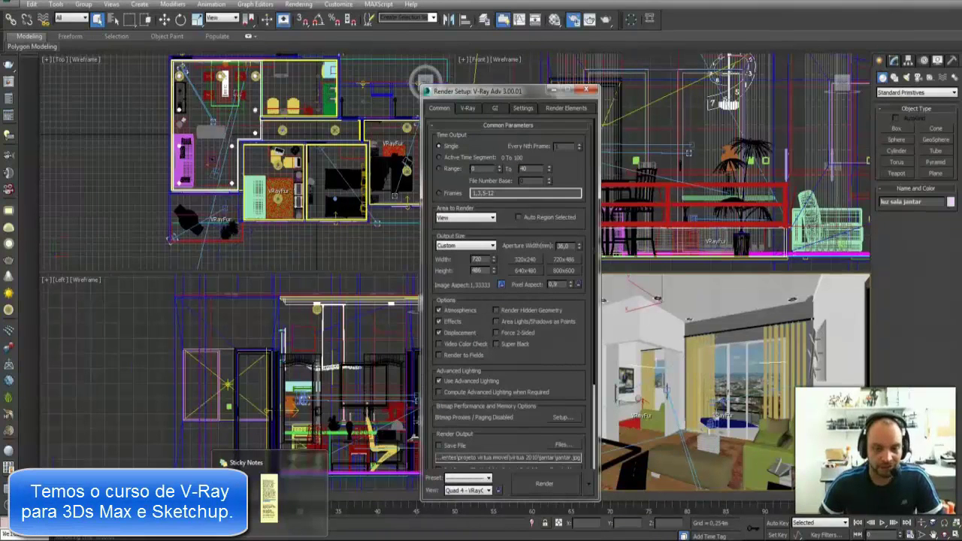
Deselect the dining room light and make the Left viewport active
click(271, 465)
click(274, 473)
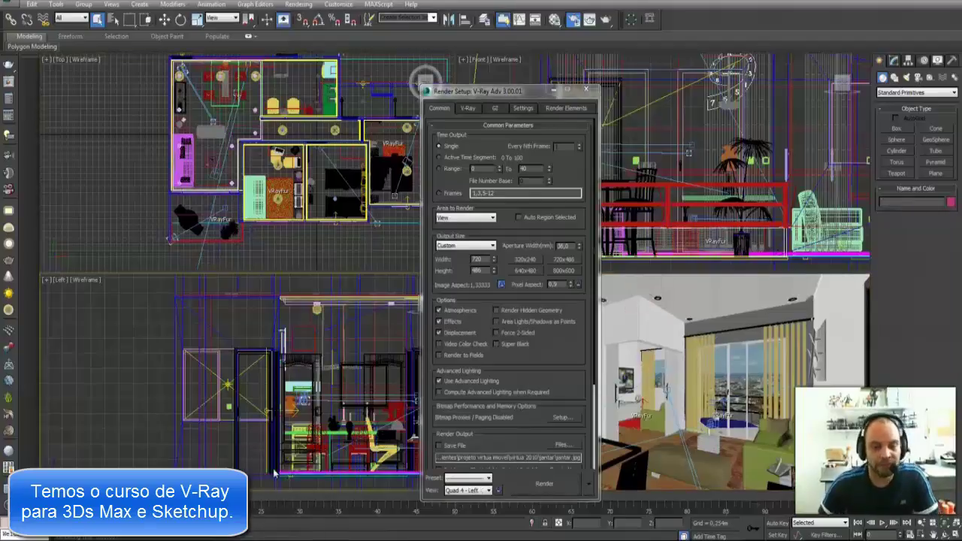
click(109, 336)
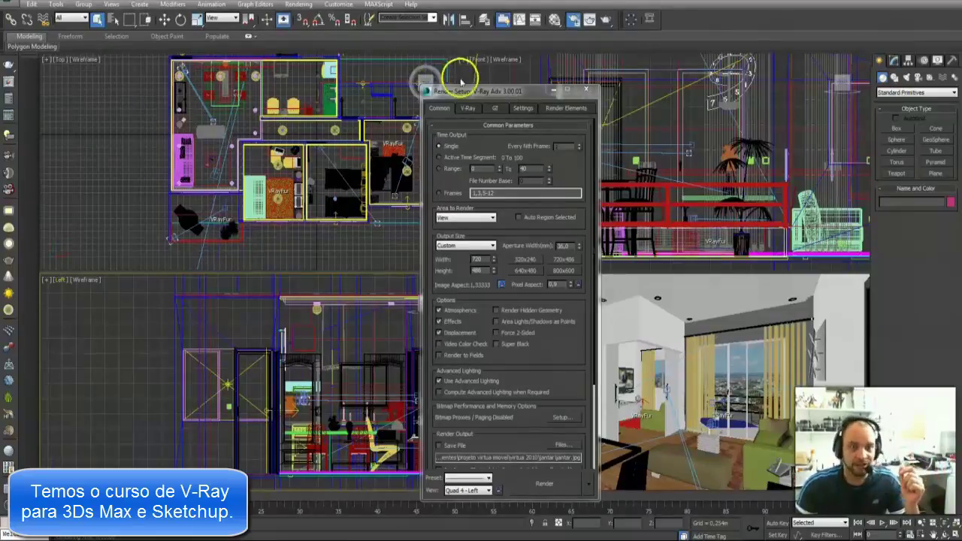
Maximize the Top viewport with Render Setup moved off the plan and examine the apartment's rooms and light layout
drag(470, 94, 507, 319)
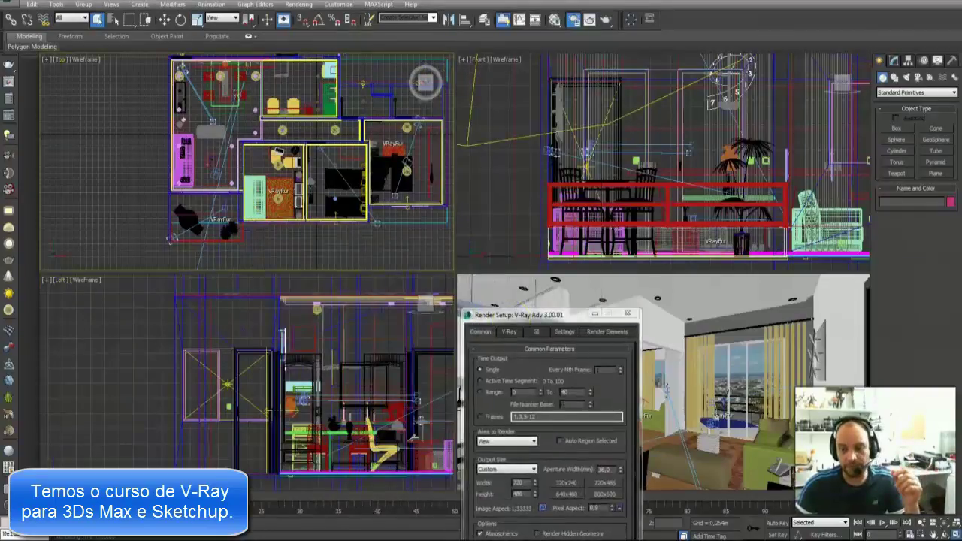
key(alt+w)
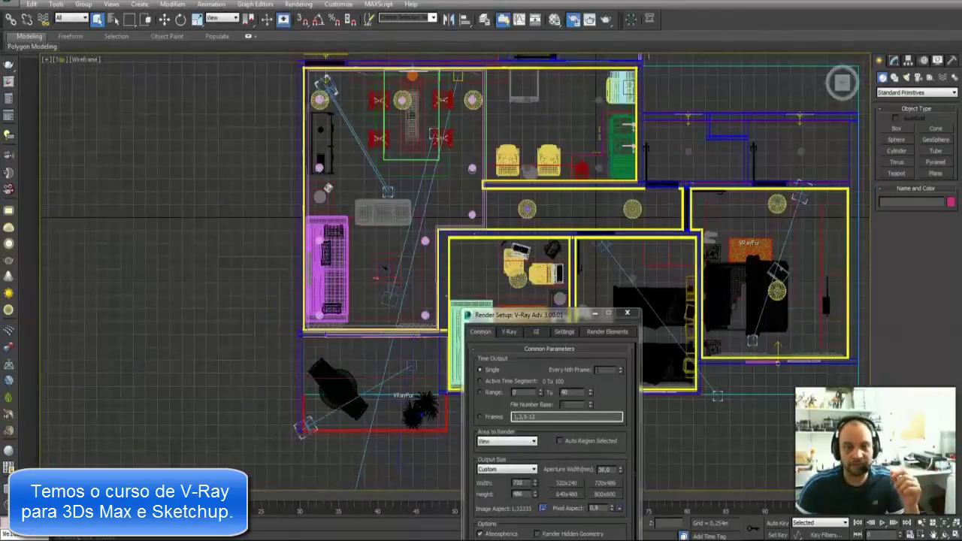
drag(526, 315, 670, 438)
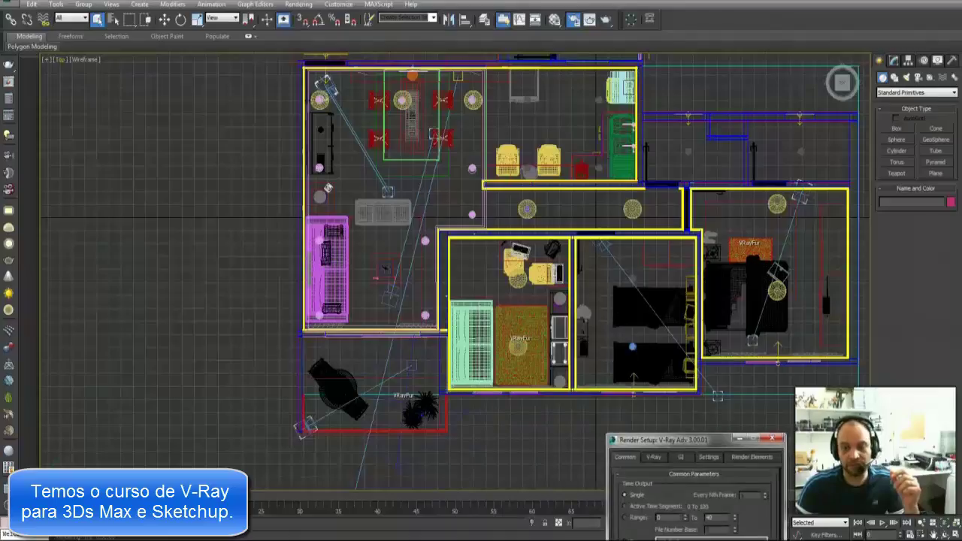
scroll(748, 277, up, 3)
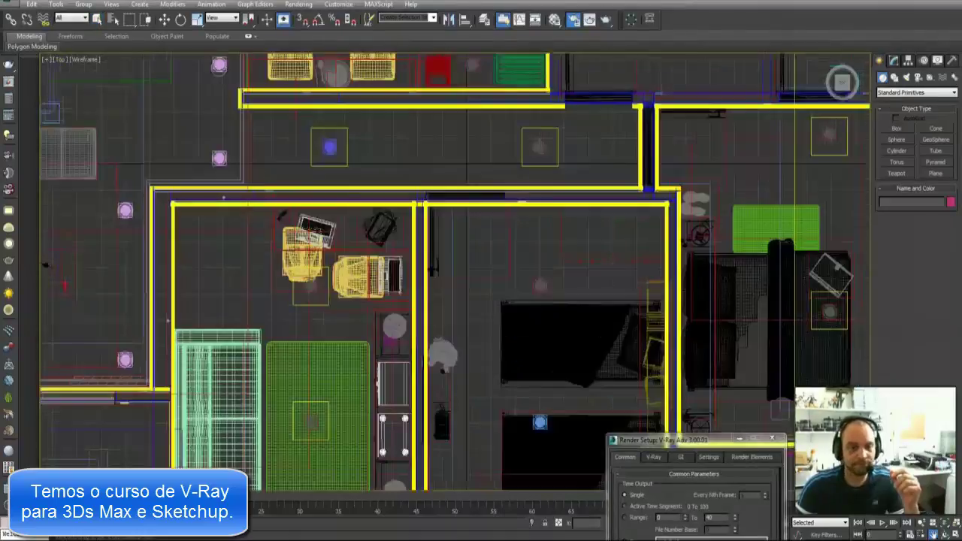
middle_drag(366, 247, 517, 333)
scroll(517, 332, down, 3)
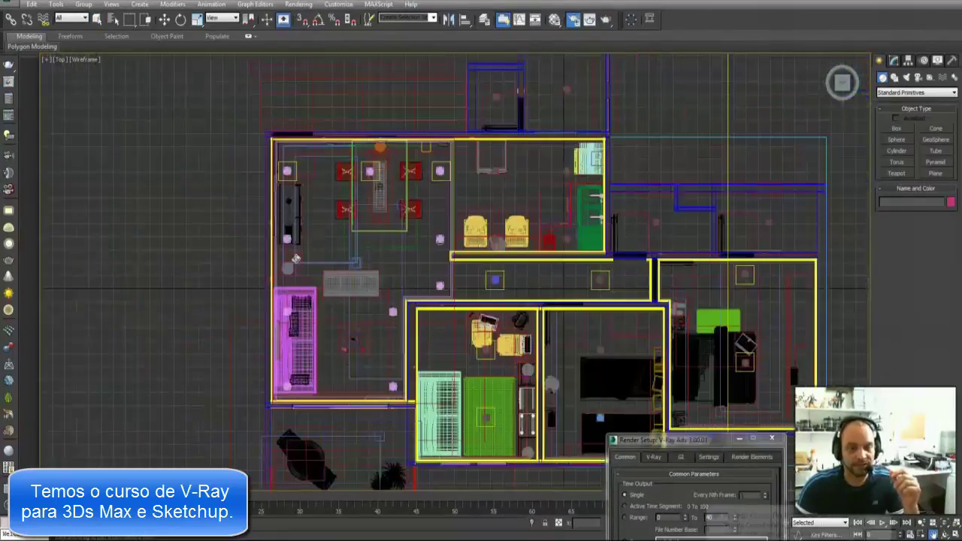
scroll(414, 214, up, 3)
scroll(417, 218, down, 2)
scroll(417, 218, down, 3)
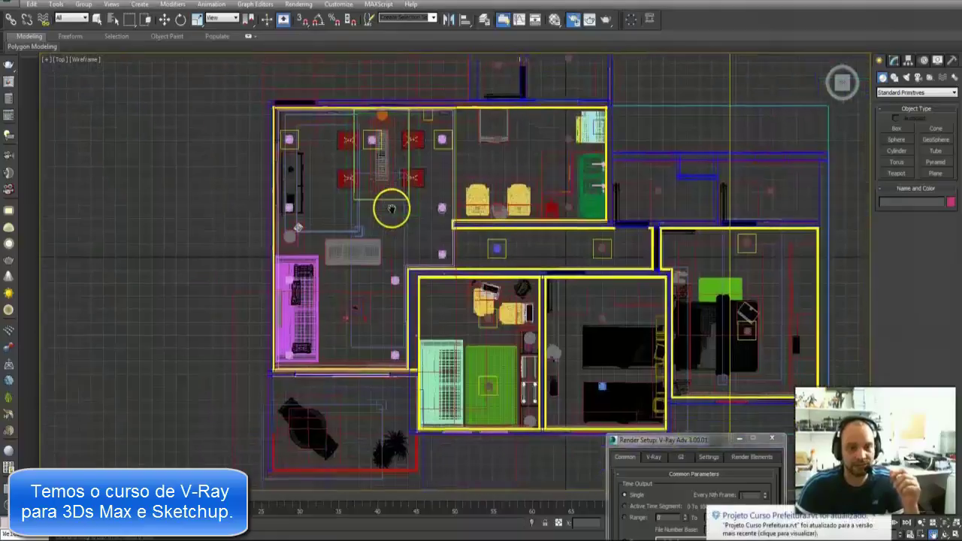
Examine the living room, dining area and bedrooms in the maximized Top view and return to the four-viewport layout
middle_drag(529, 150, 512, 130)
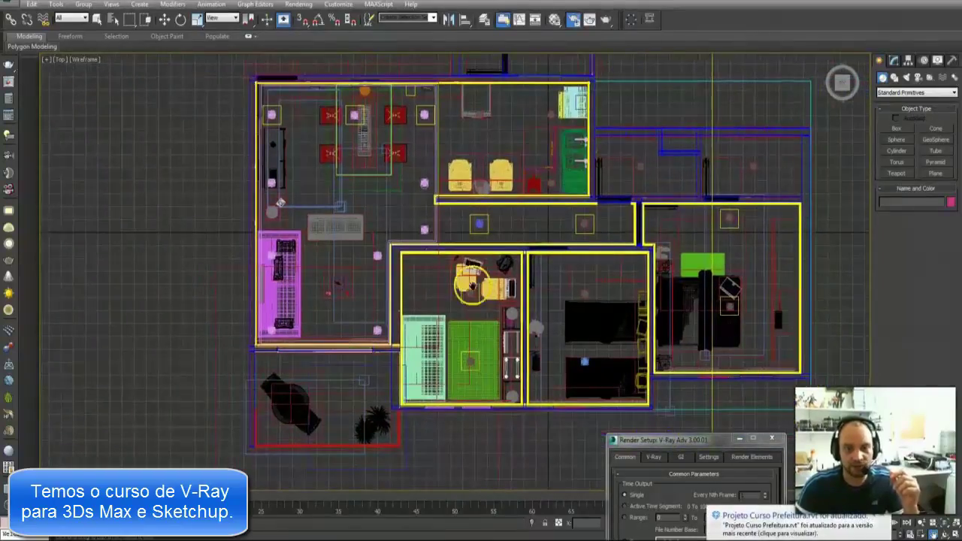
middle_drag(707, 250, 691, 300)
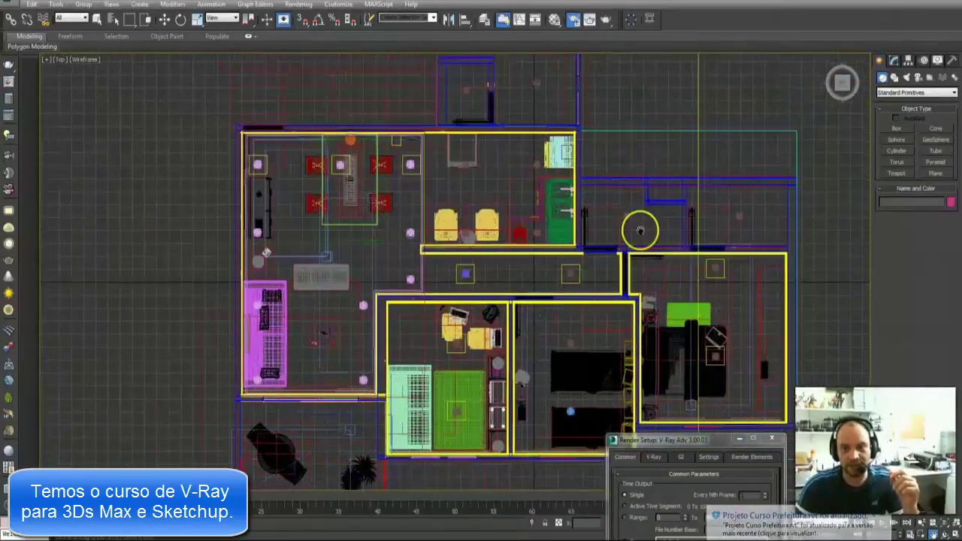
middle_drag(519, 199, 402, 187)
scroll(376, 184, up, 3)
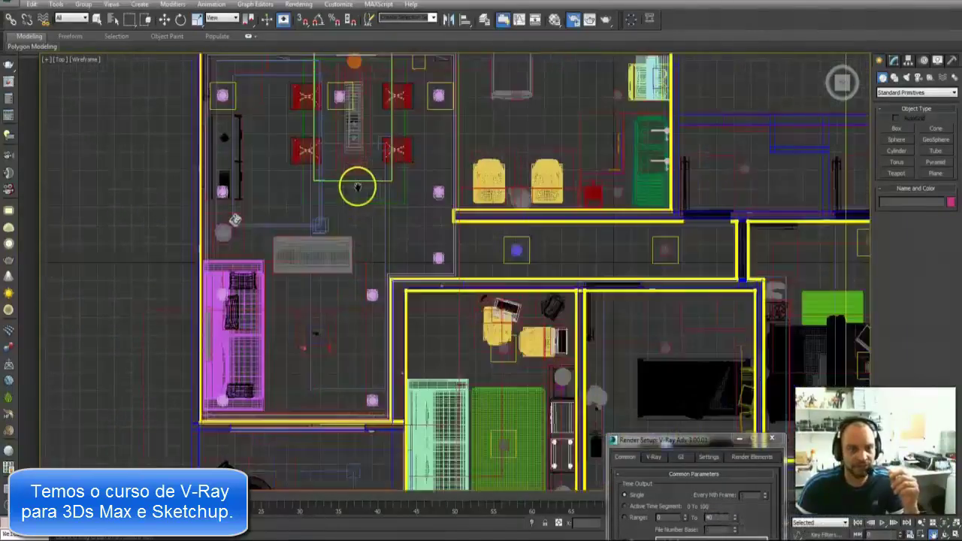
middle_drag(311, 188, 298, 221)
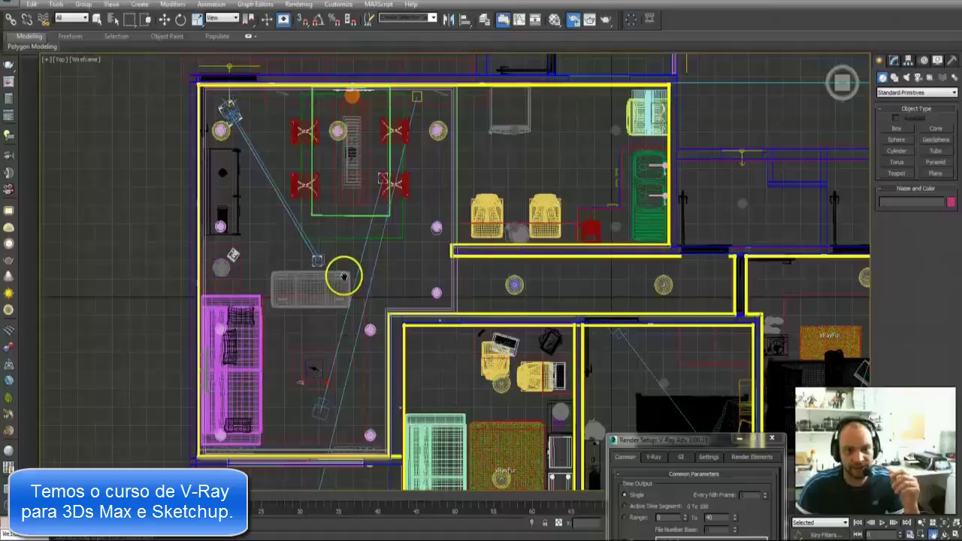
key(alt+w)
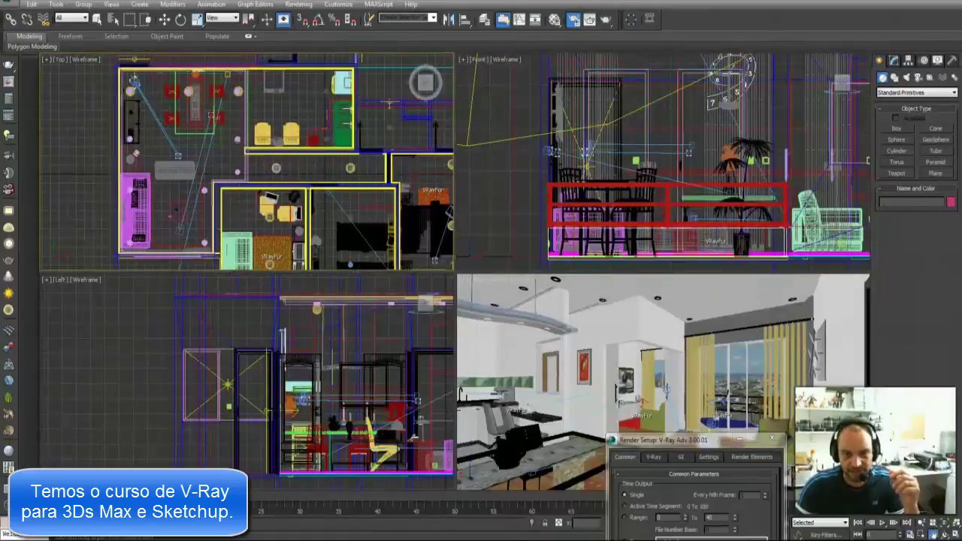
Move Render Setup over the Top and Left viewports and review the V-Ray frame buffer and image sampler settings
drag(689, 440, 181, 90)
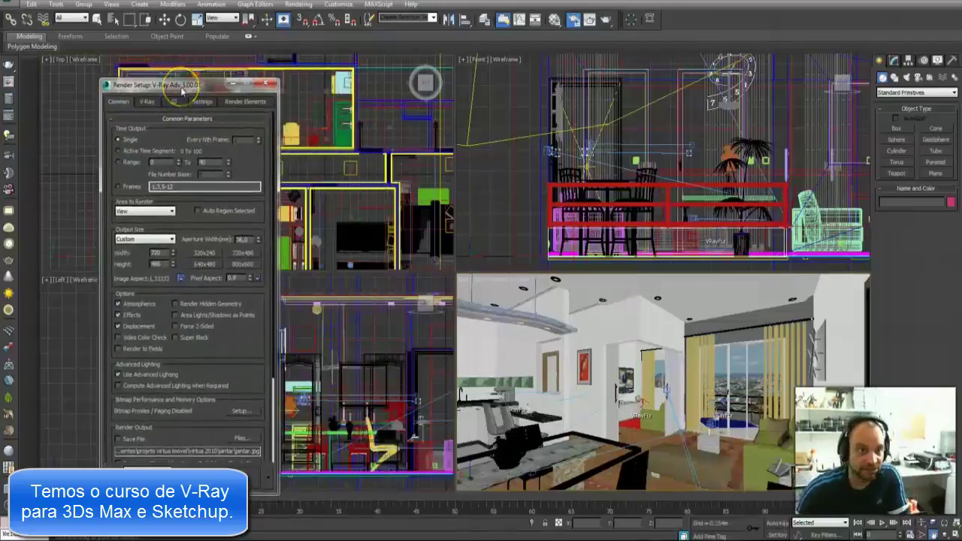
click(148, 103)
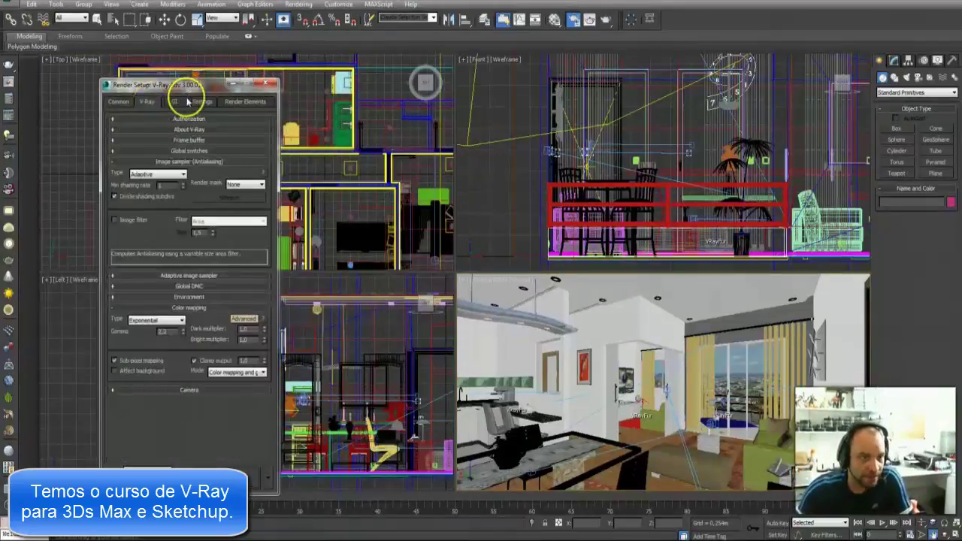
click(194, 141)
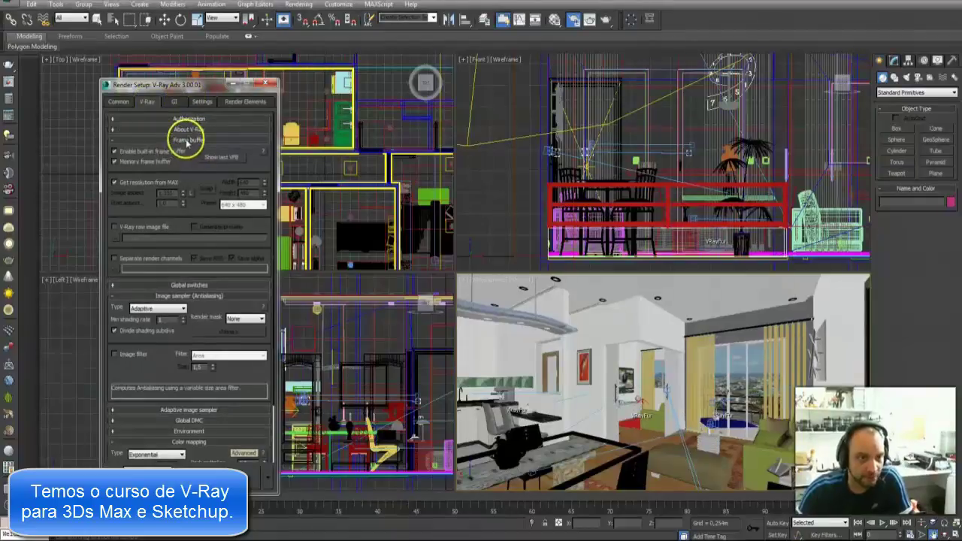
click(189, 141)
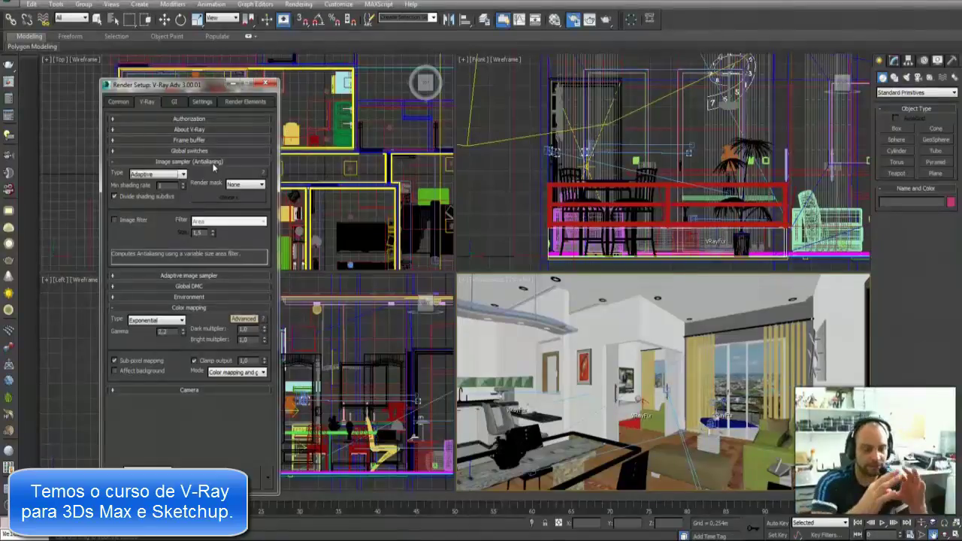
click(213, 162)
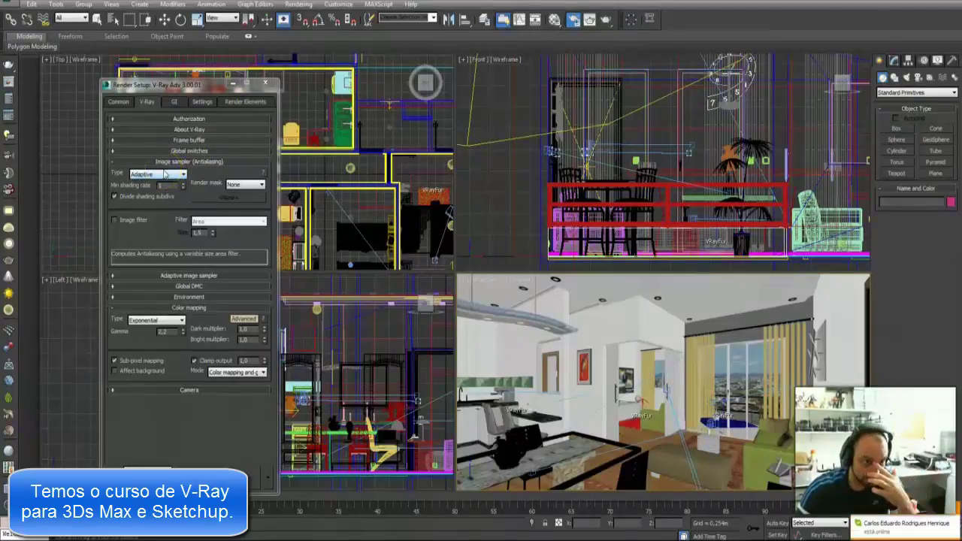
Expand the adaptive image sampler and environment settings and examine them together with the color mapping options
click(197, 275)
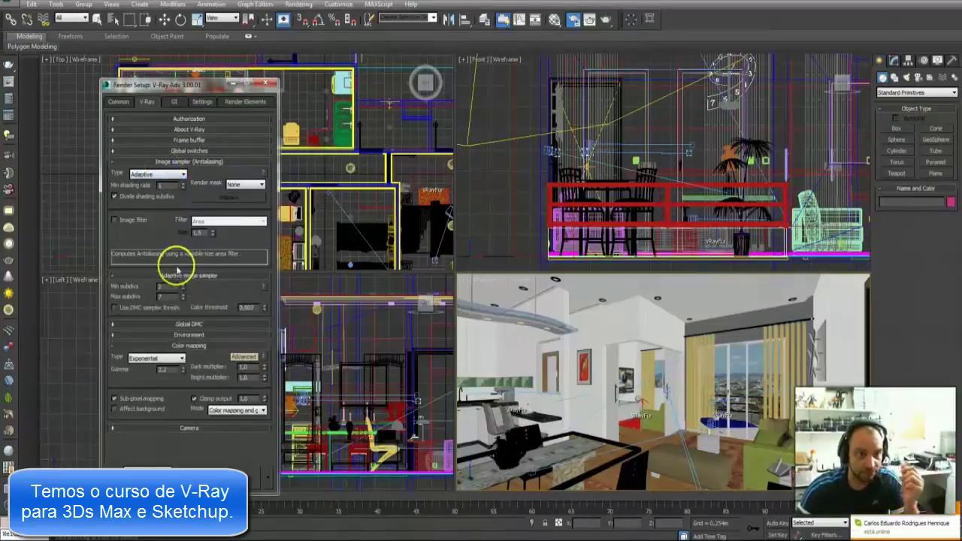
click(199, 336)
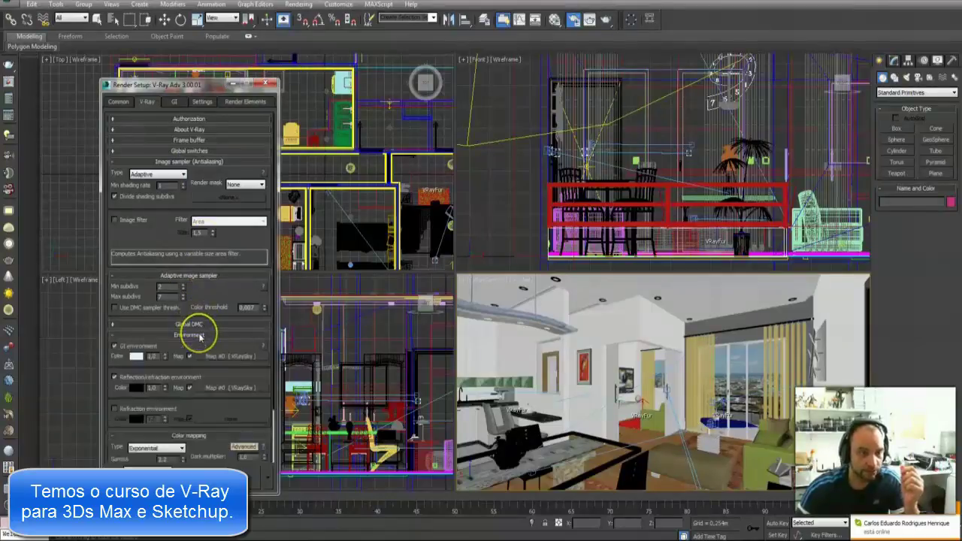
scroll(204, 236, down, 1)
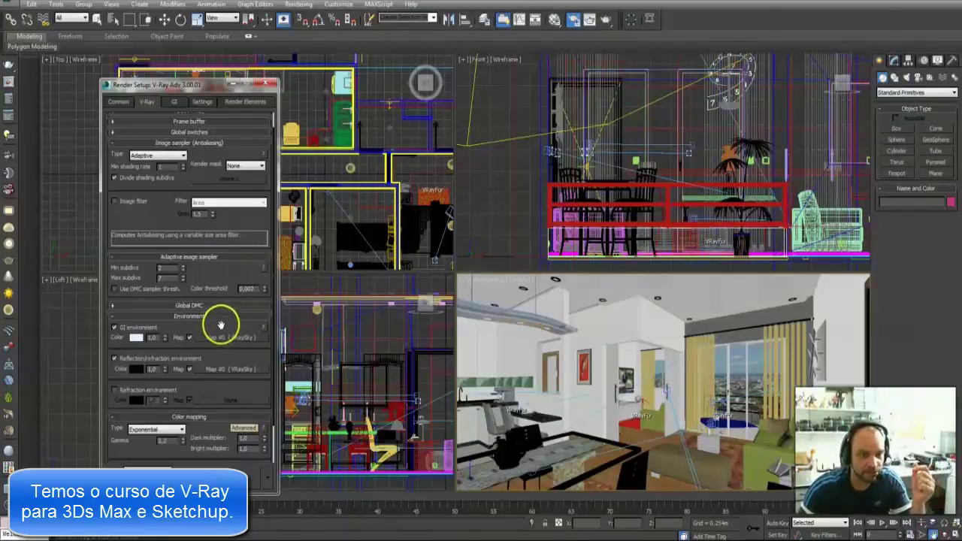
scroll(226, 263, down, 2)
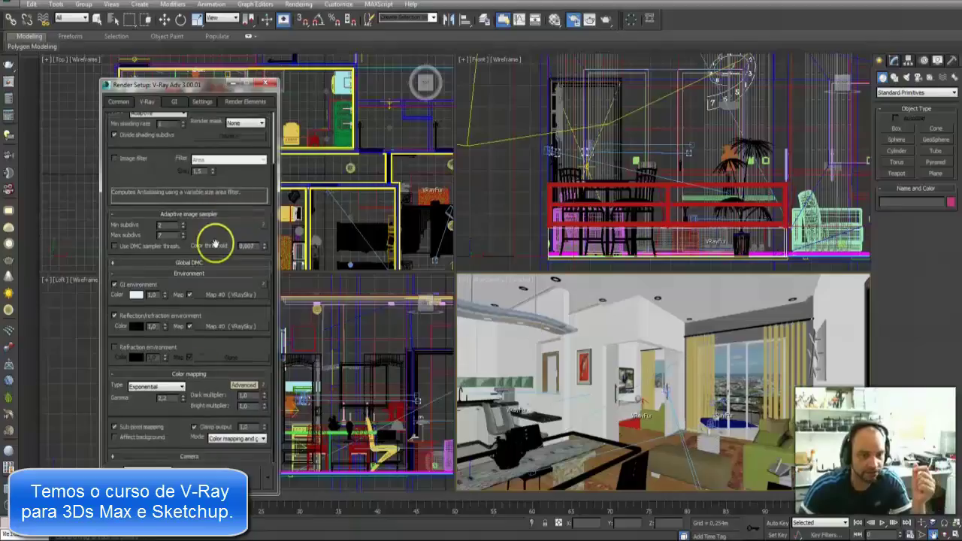
click(164, 398)
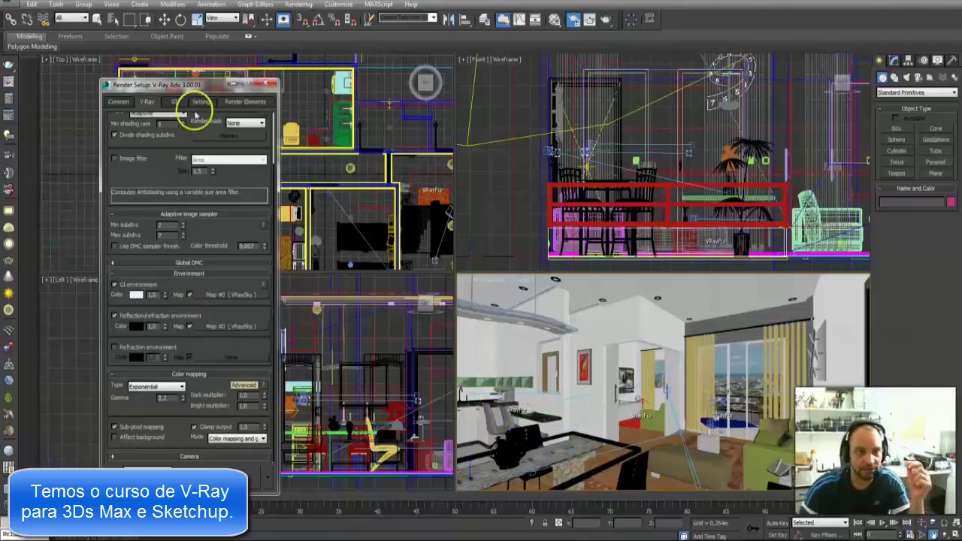
Reveal the irradiance map settings in the global illumination options and set the light cache subdivs to 1500
drag(193, 83, 199, 48)
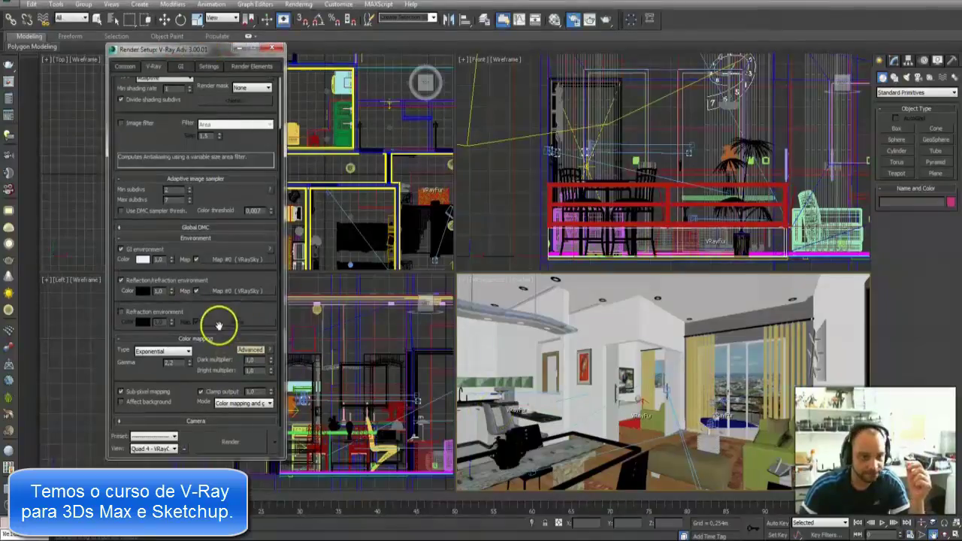
click(181, 67)
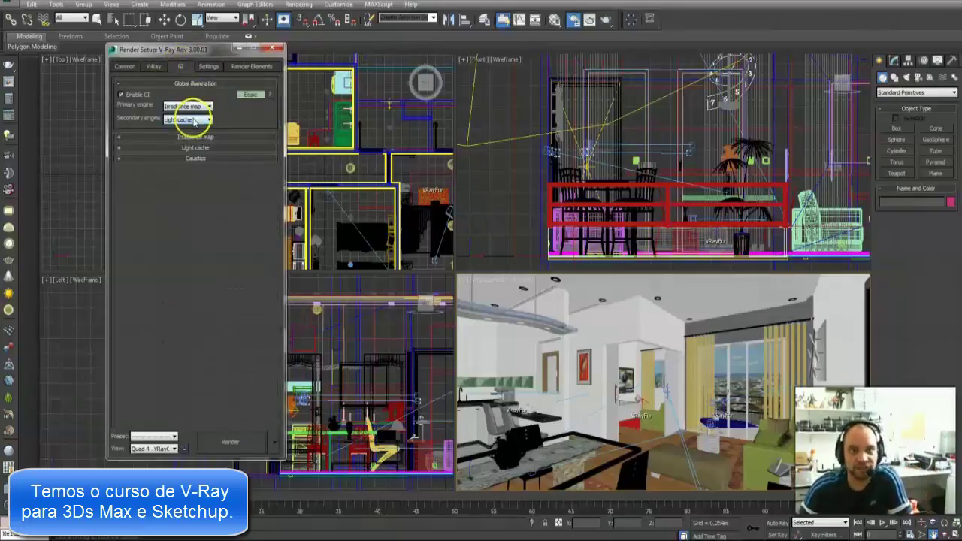
click(213, 138)
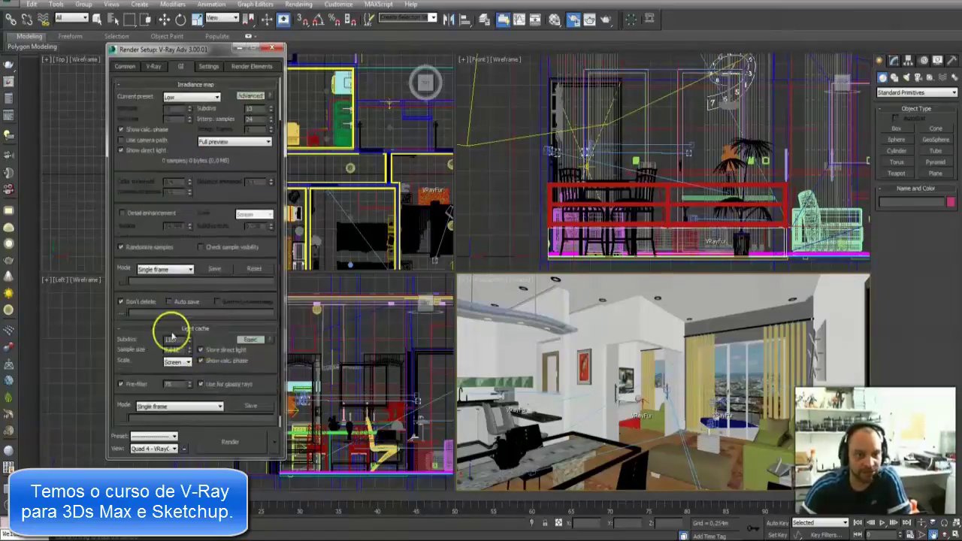
double_click(179, 339)
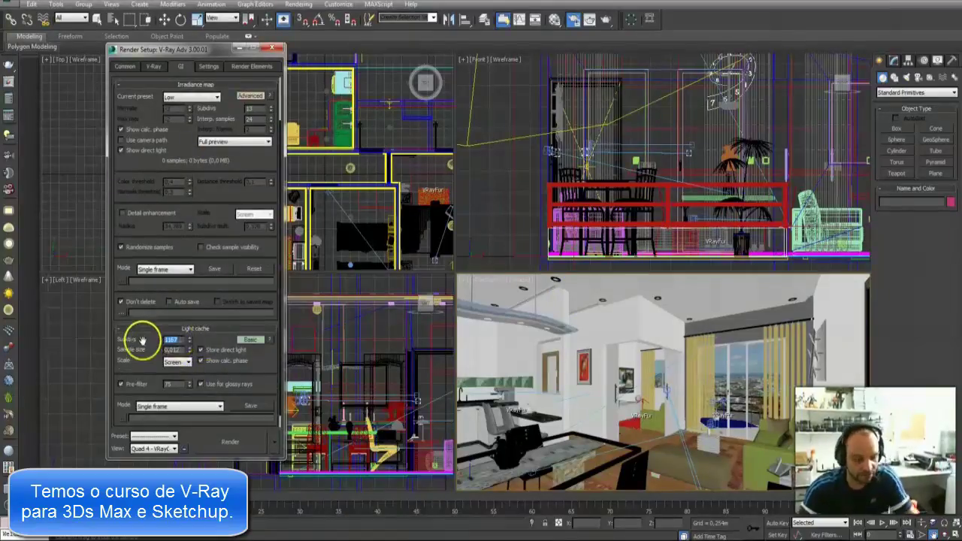
text(1500)
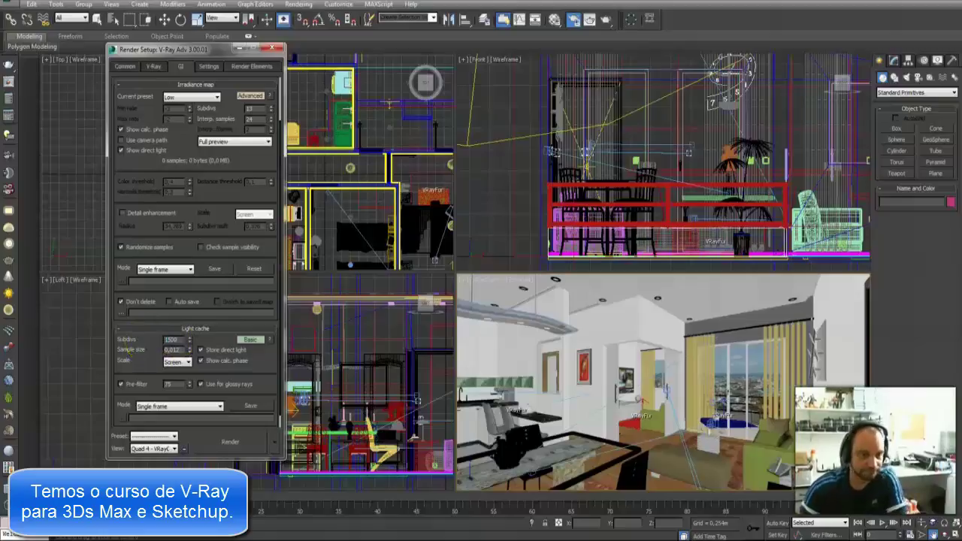
scroll(161, 273, up, 3)
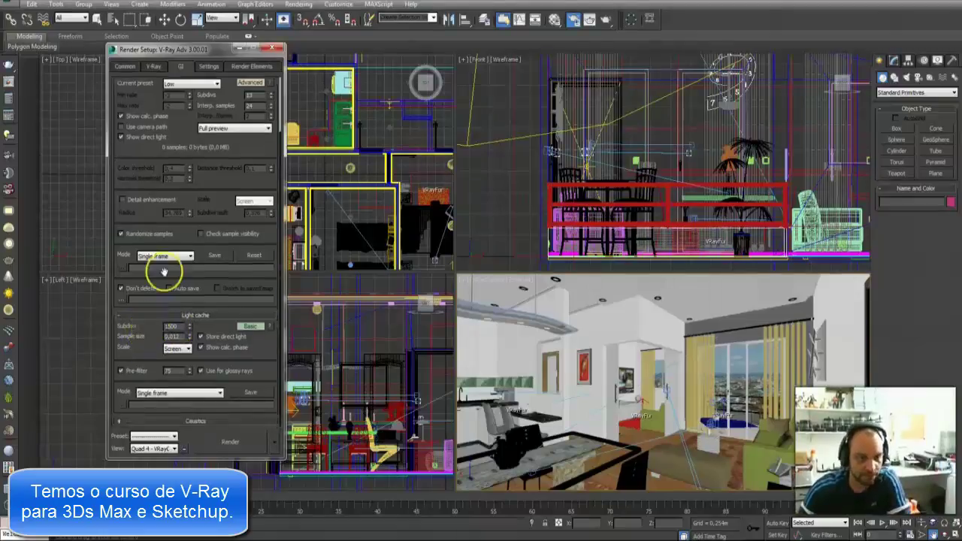
Review the default displacement settings and the System settings in Advanced mode, and look over the global illumination settings again
click(211, 67)
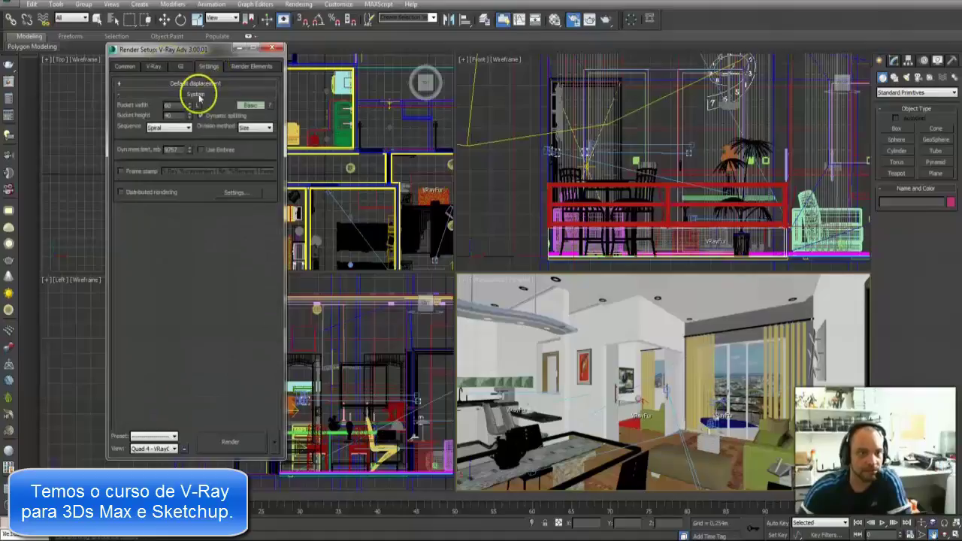
click(196, 84)
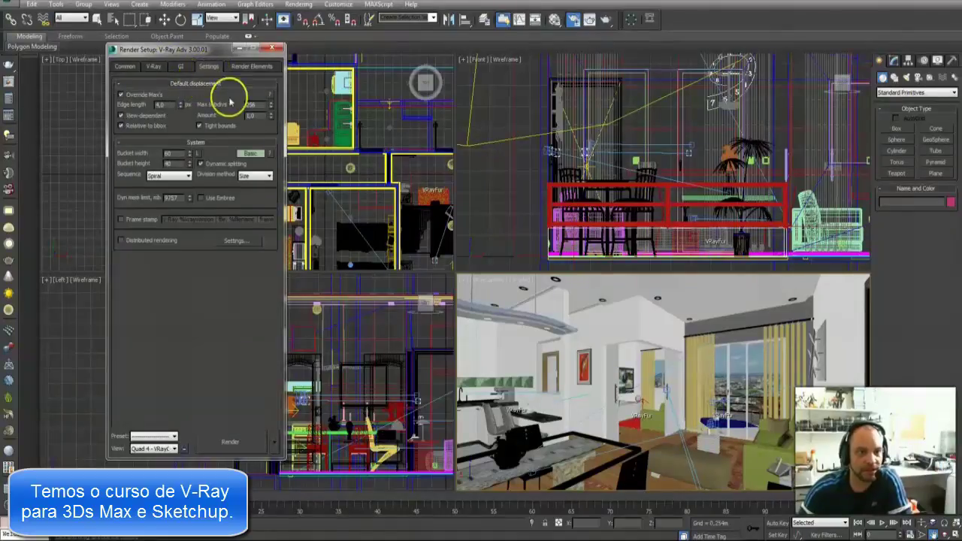
click(250, 153)
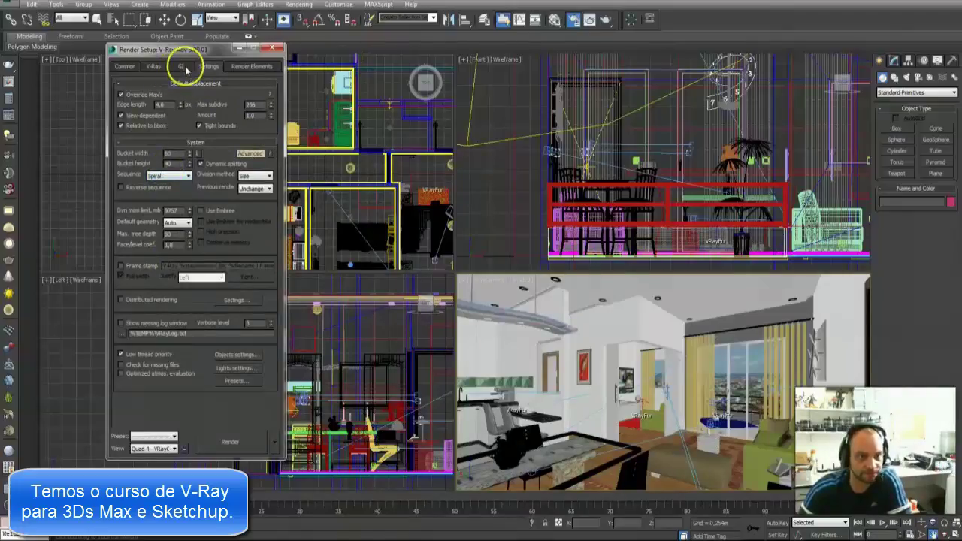
click(182, 68)
scroll(249, 148, down, 3)
drag(249, 148, 212, 163)
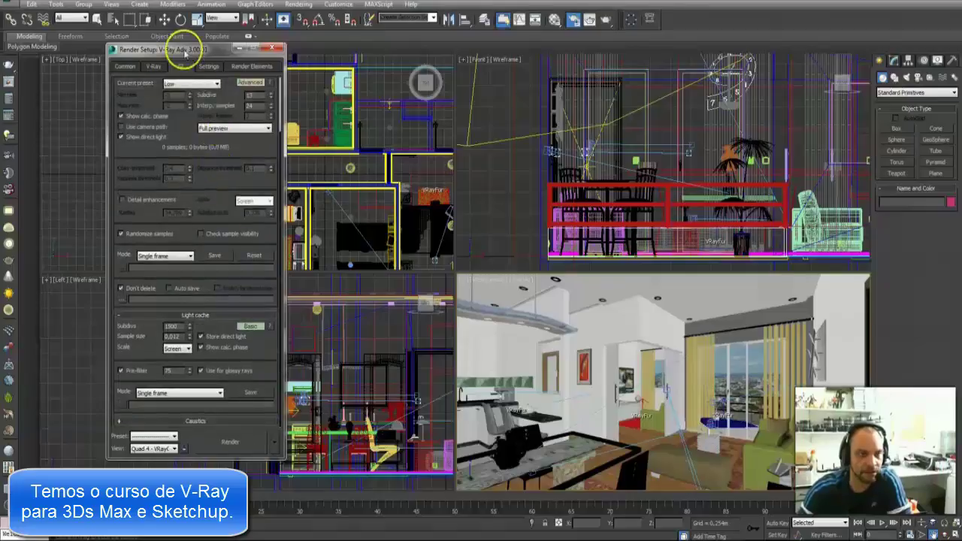
Move Render Setup off the Top viewport, select the VRaySun and examine its parameters, including the intensity multiplier
drag(183, 46, 276, 281)
scroll(88, 154, down, 4)
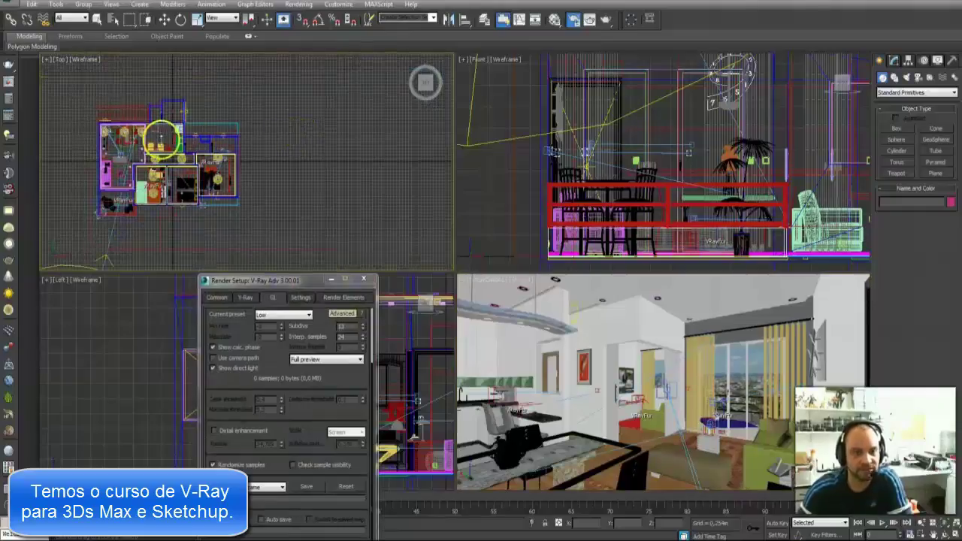
alt+middle_drag(769, 373, 782, 373)
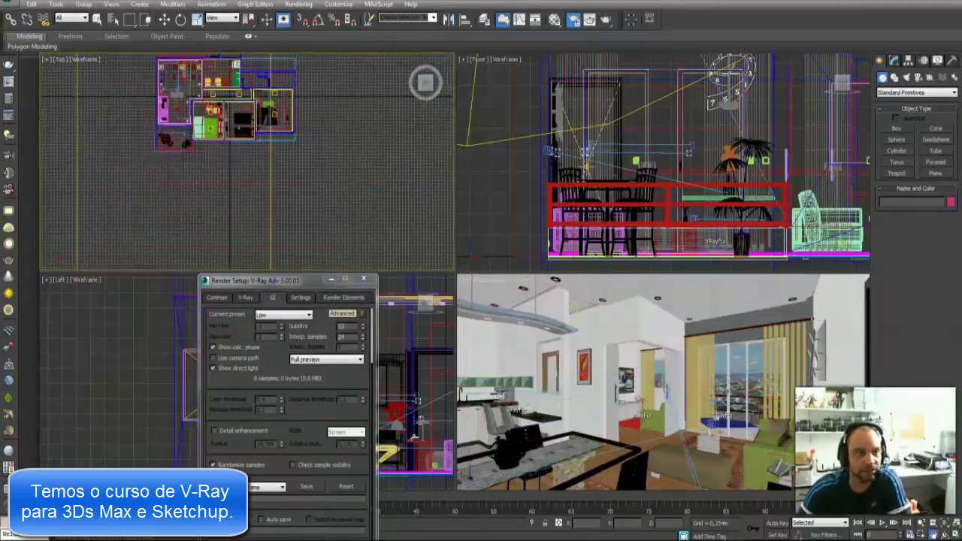
key(q)
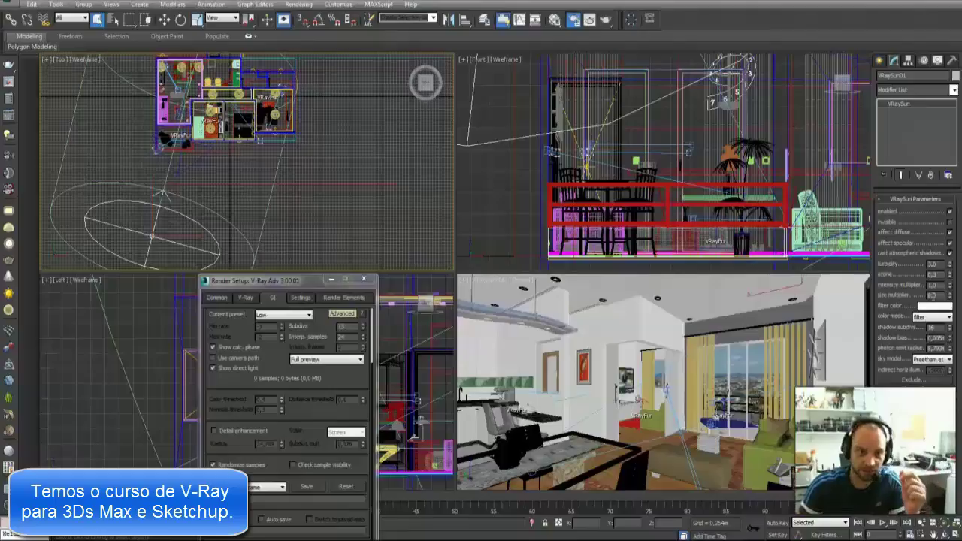
click(932, 286)
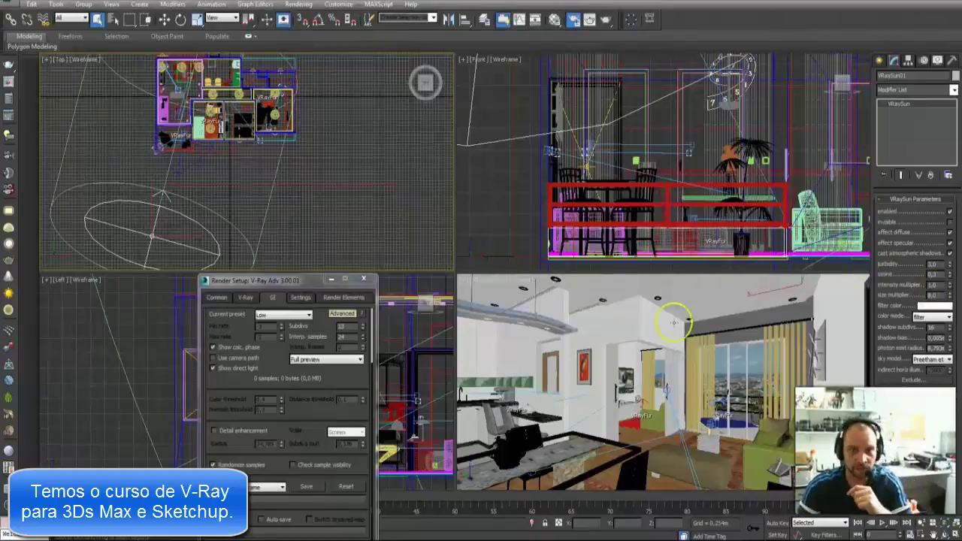
Select the dining room light in the camera view and start a V-Ray render of that view
click(679, 297)
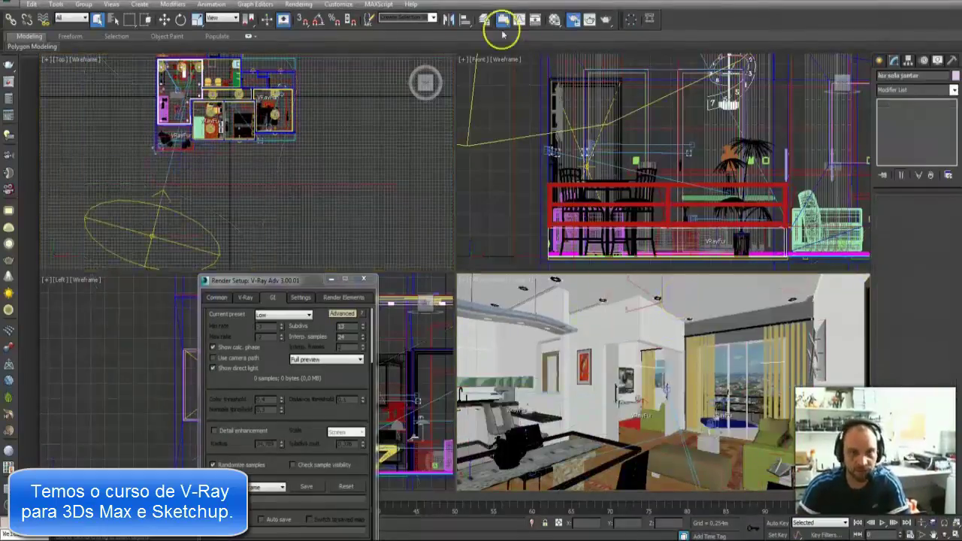
click(303, 6)
click(304, 16)
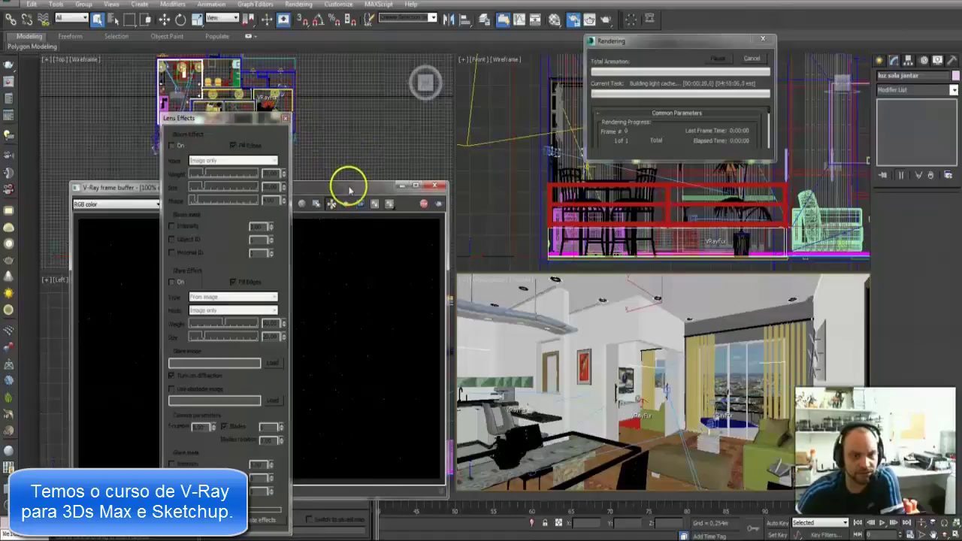
Move the V-Ray frame buffer clear of the Lens Effects window and watch the light cache being computed
drag(350, 190, 613, 213)
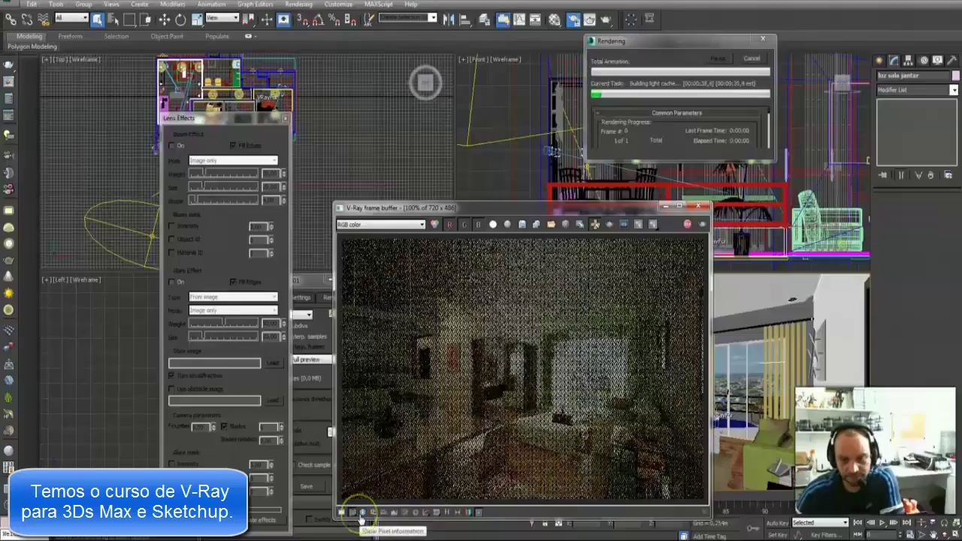
drag(464, 208, 451, 194)
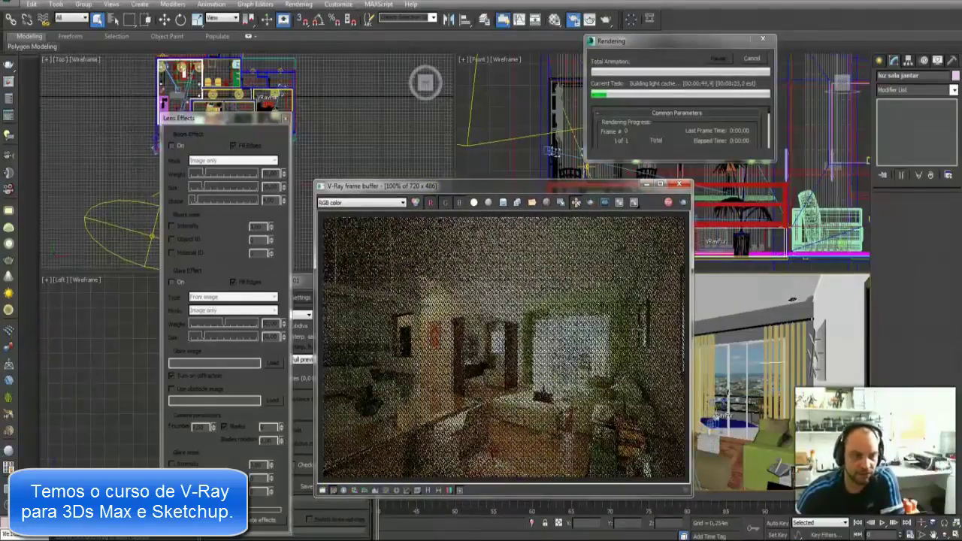
drag(451, 186, 431, 193)
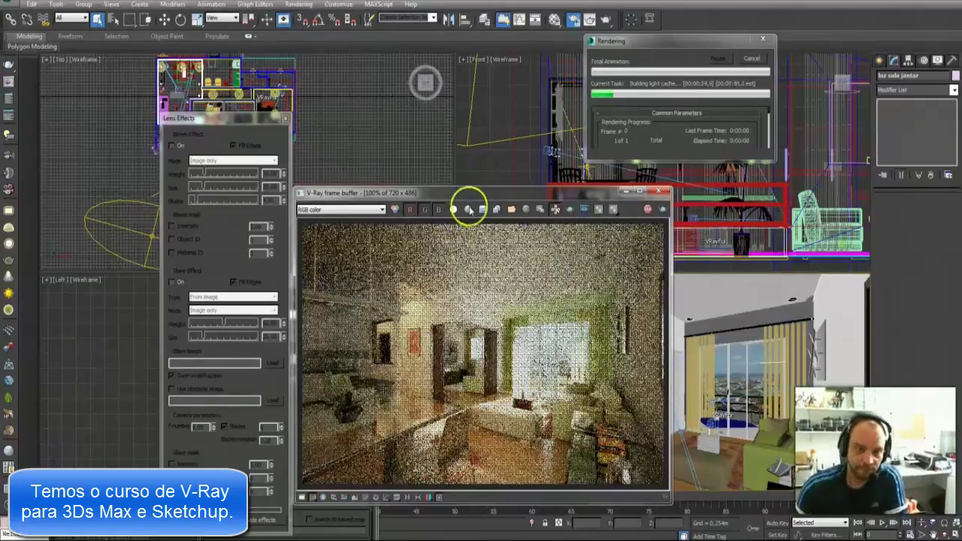
mouse_move(477, 193)
mouse_down()
mouse_move(462, 176)
mouse_move(482, 192)
mouse_up()
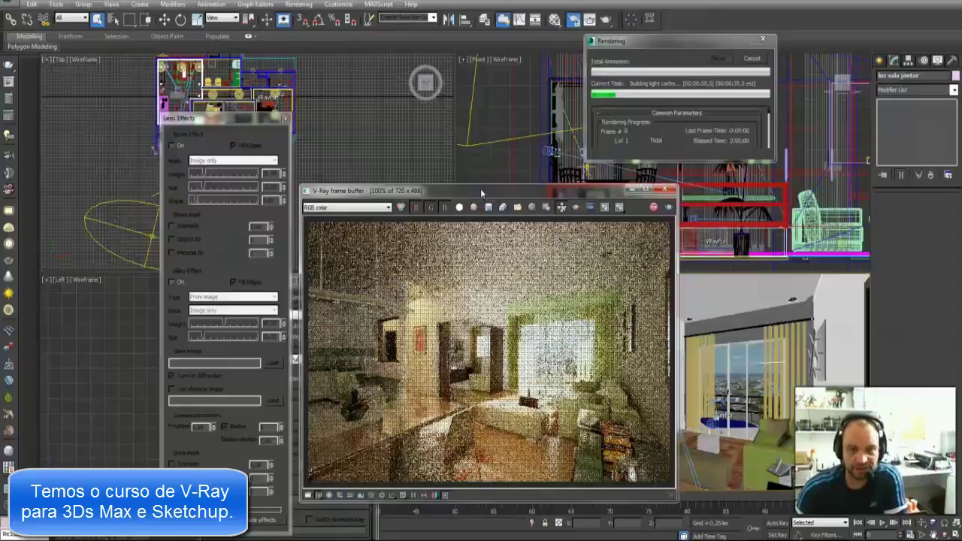
Reposition the V-Ray frame buffer while the living room render computes and examine the finished image
drag(480, 189, 419, 162)
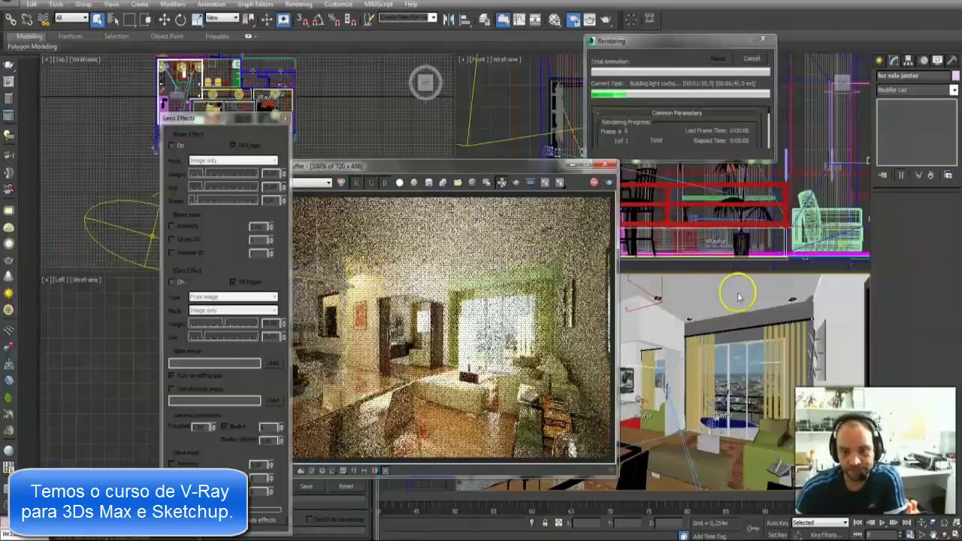
drag(506, 165, 574, 178)
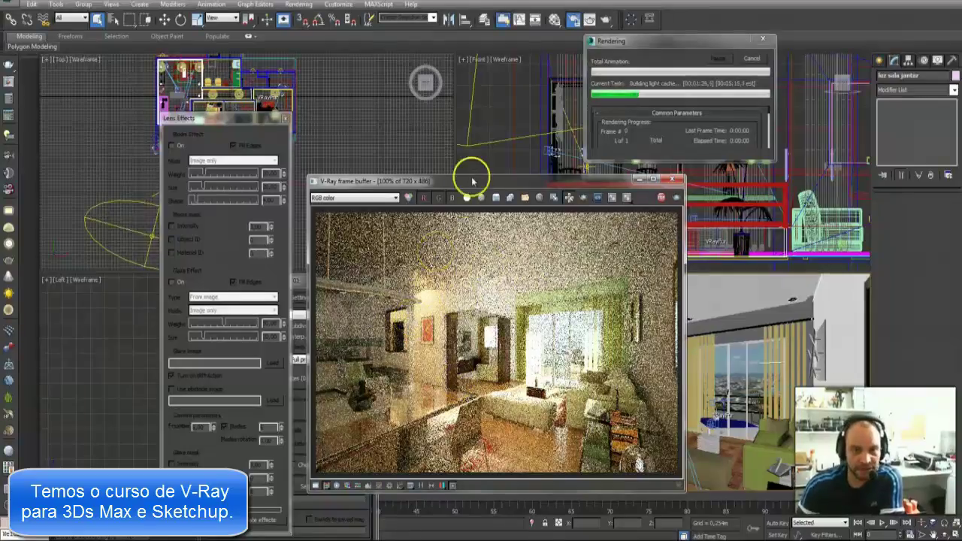
mouse_move(471, 186)
mouse_down()
mouse_move(362, 185)
mouse_move(465, 192)
mouse_up()
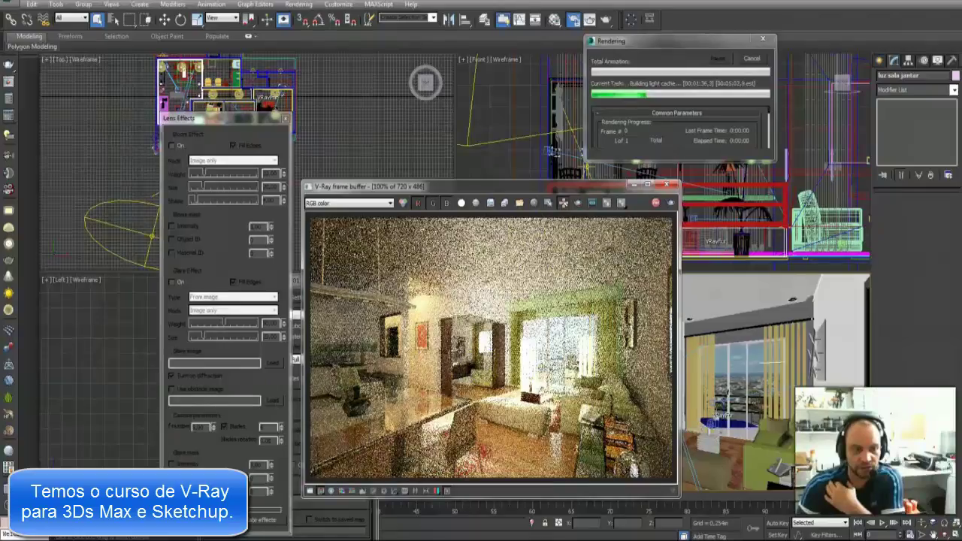
key(super)
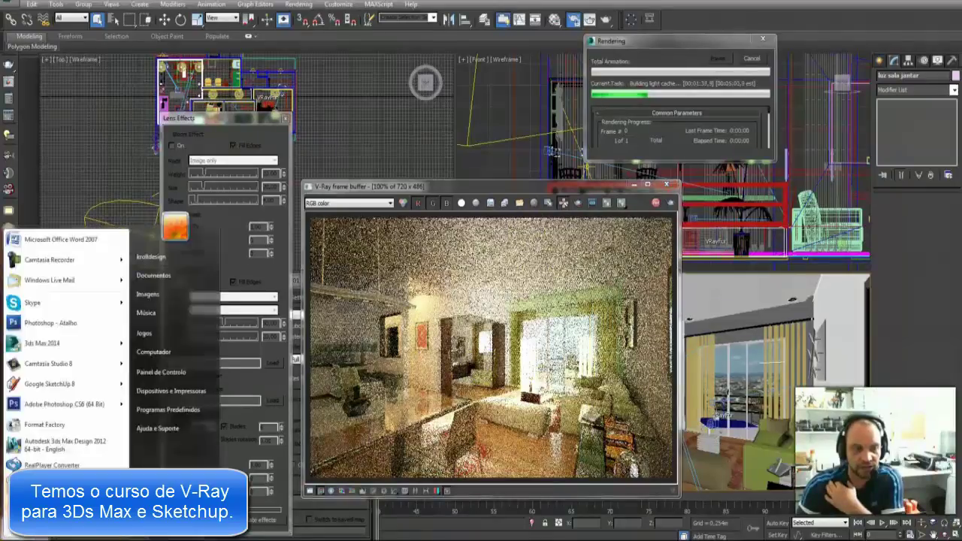
key(super)
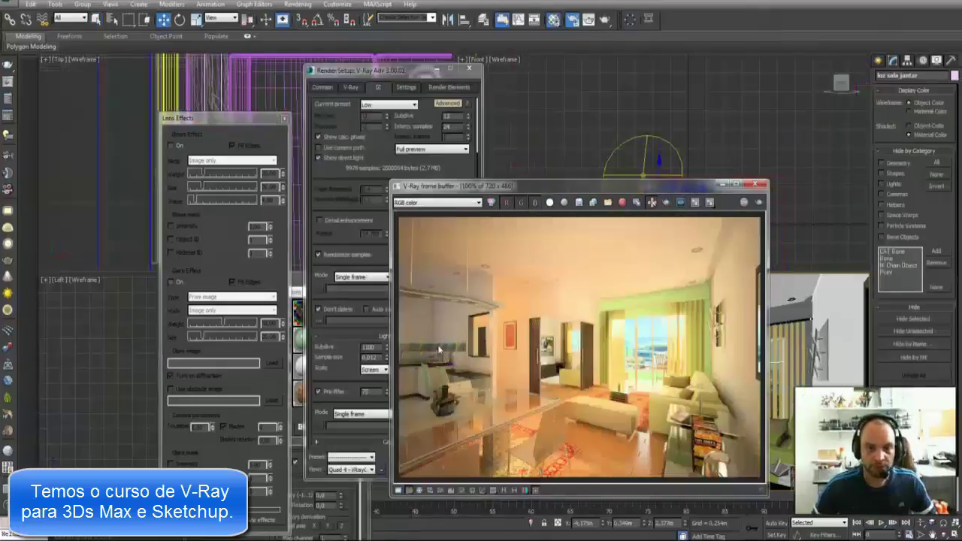
drag(529, 185, 552, 189)
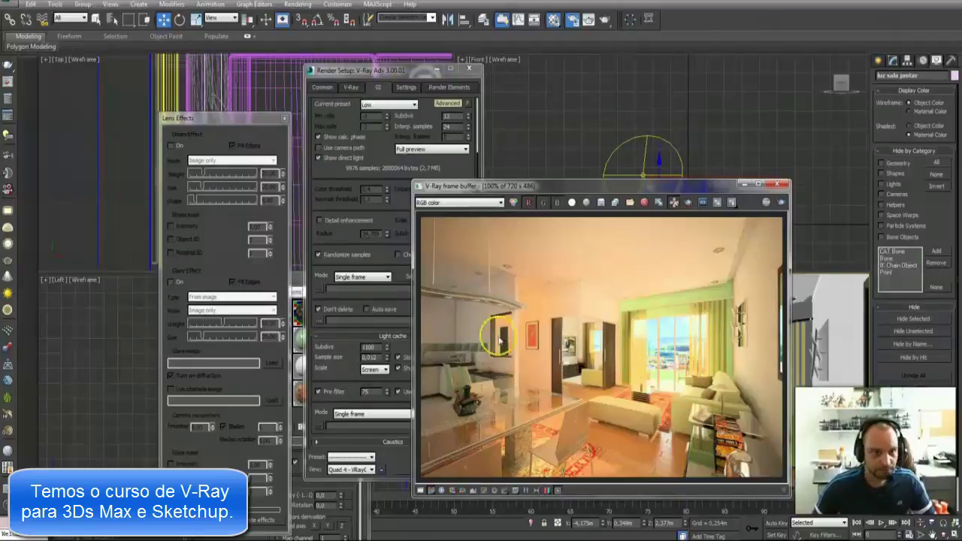
Close the Lens Effects window, clear Render Setup off the Top viewport and select the VRaySun there
click(284, 119)
drag(335, 60, 464, 92)
click(324, 277)
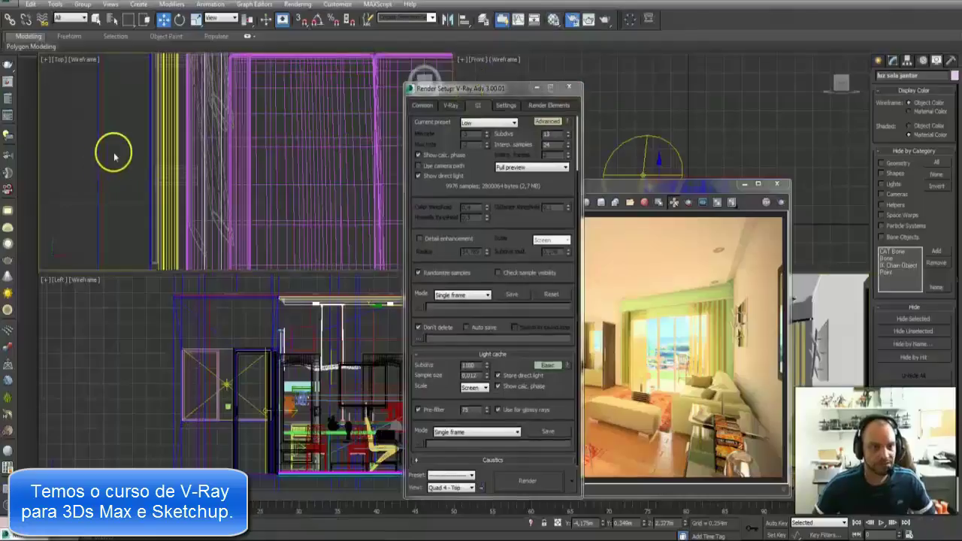
scroll(113, 152, down, 5)
scroll(114, 156, down, 5)
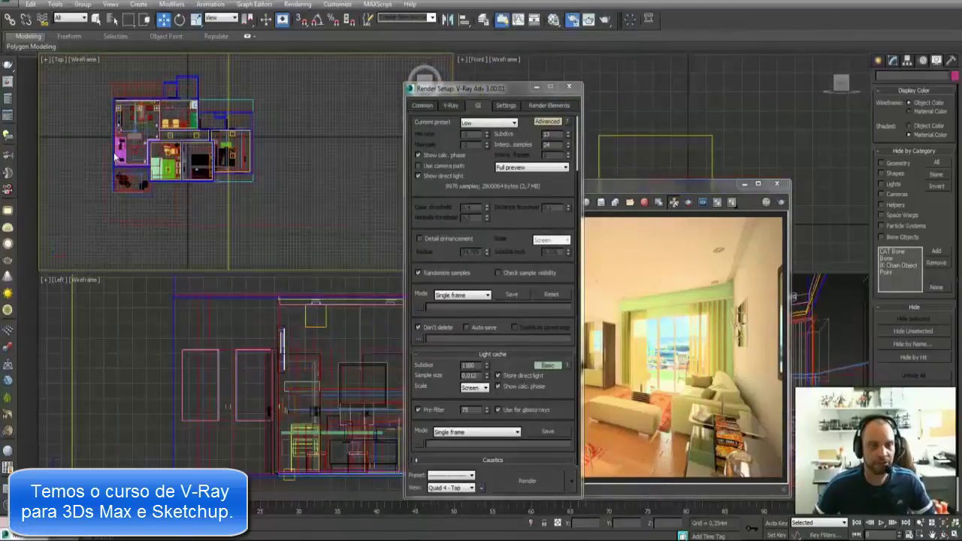
scroll(115, 156, up, 2)
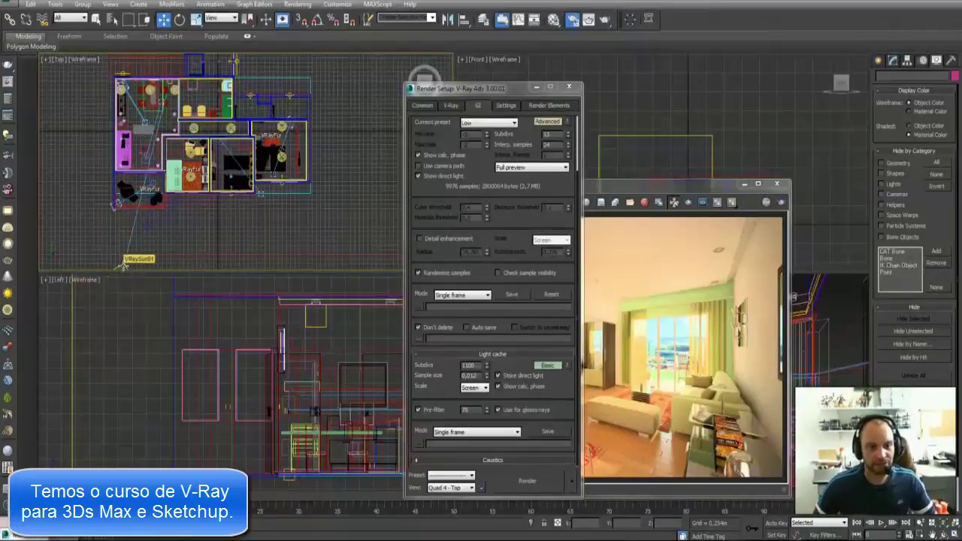
click(121, 265)
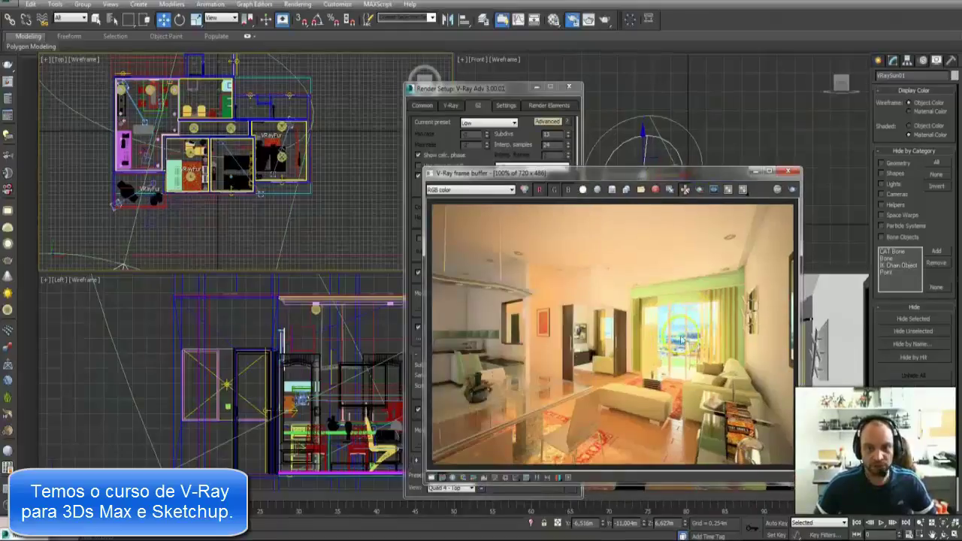
Review the available color mapping types in the V-Ray render settings and keep HSV exponential
drag(457, 89, 415, 77)
click(413, 93)
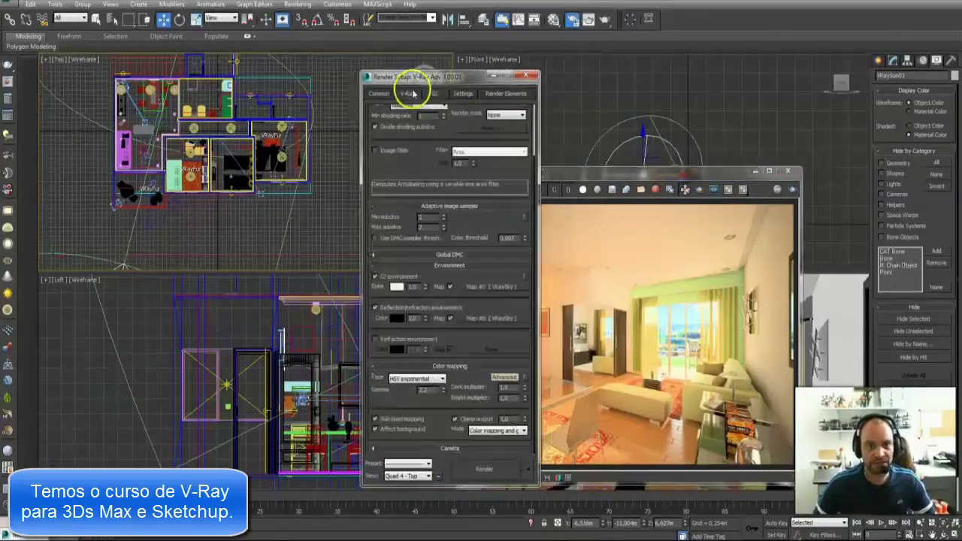
click(410, 380)
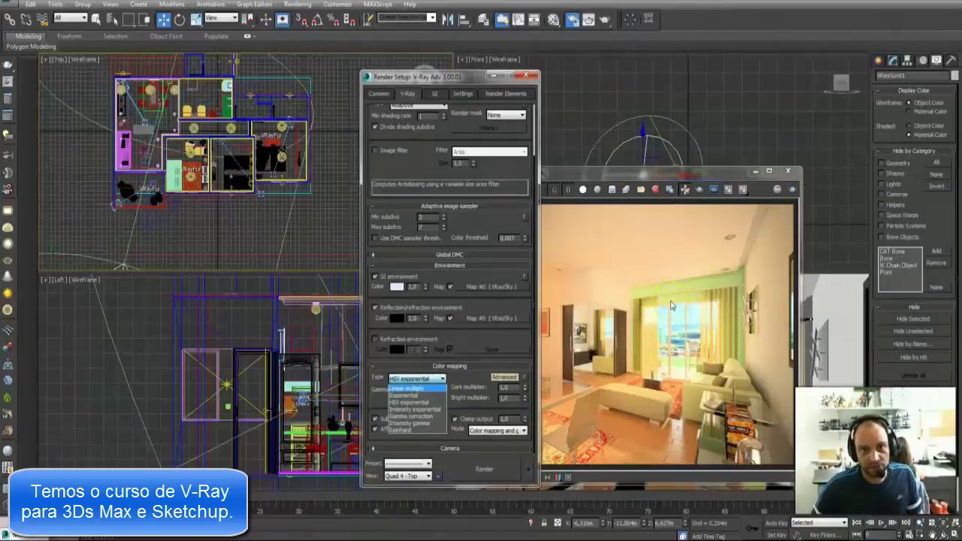
click(406, 403)
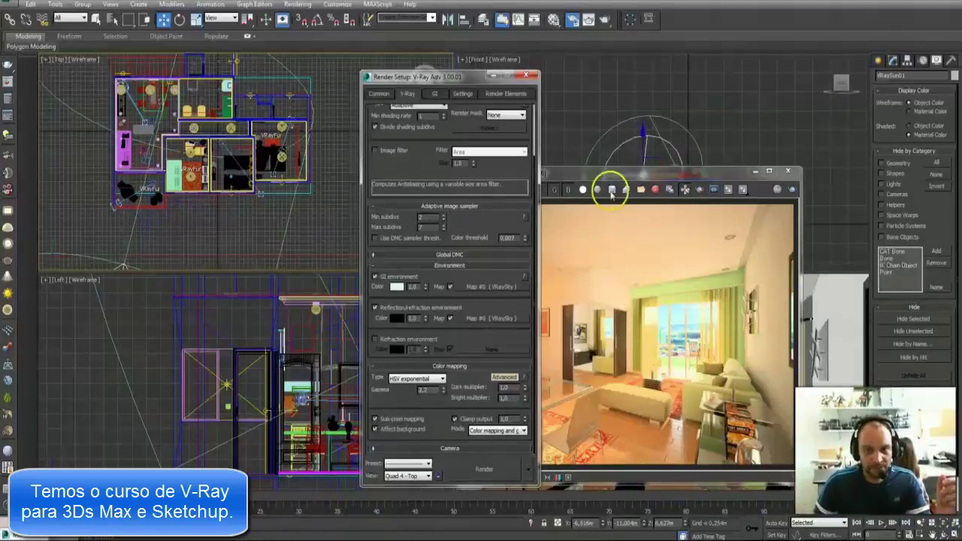
Save the rendered image to the desktop as an OpenEXR file, overwriting teste.exr and accepting the half float 16-bit RGBA configuration
drag(612, 172, 595, 215)
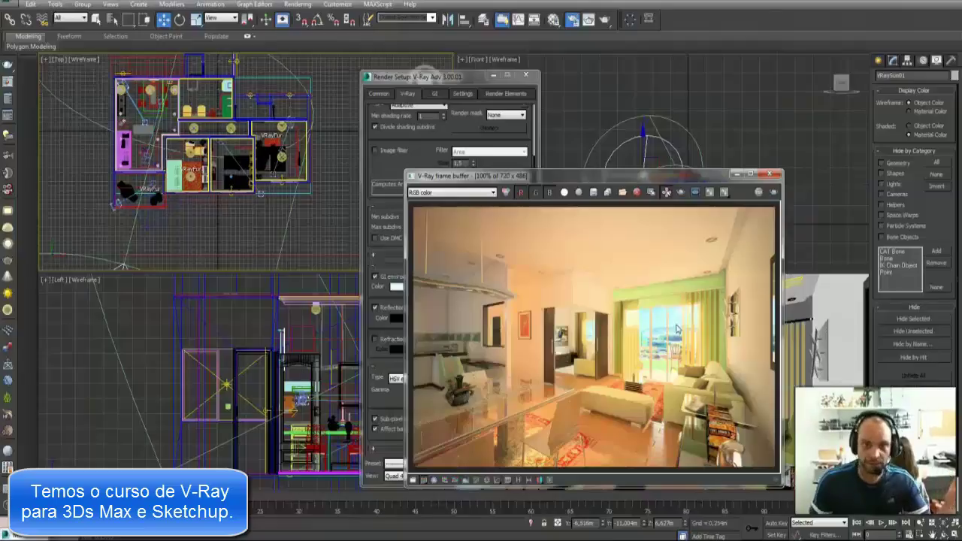
drag(594, 178, 579, 182)
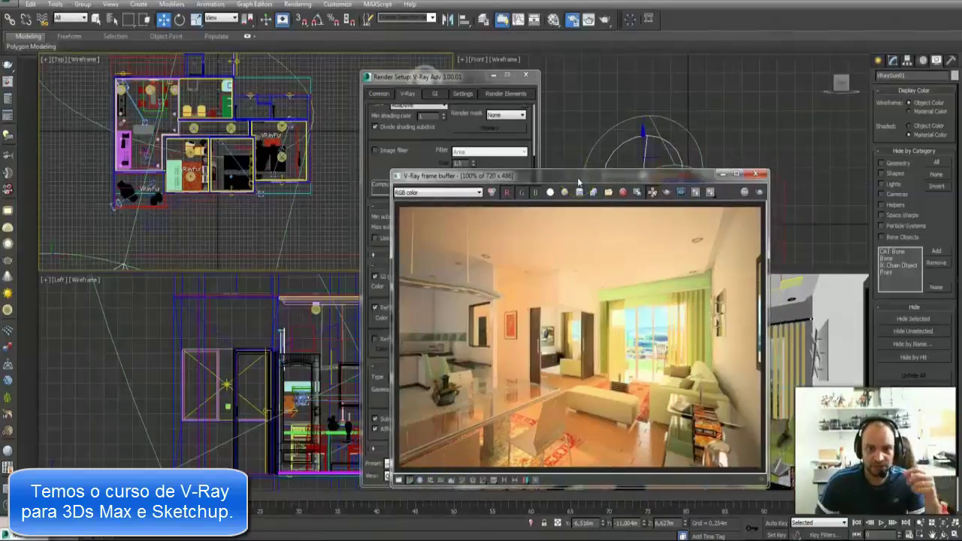
click(580, 192)
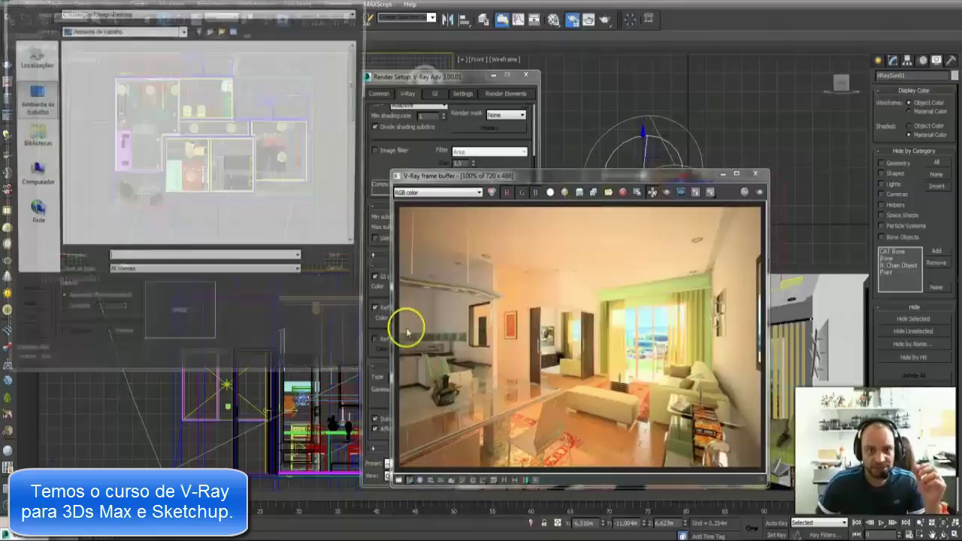
click(273, 276)
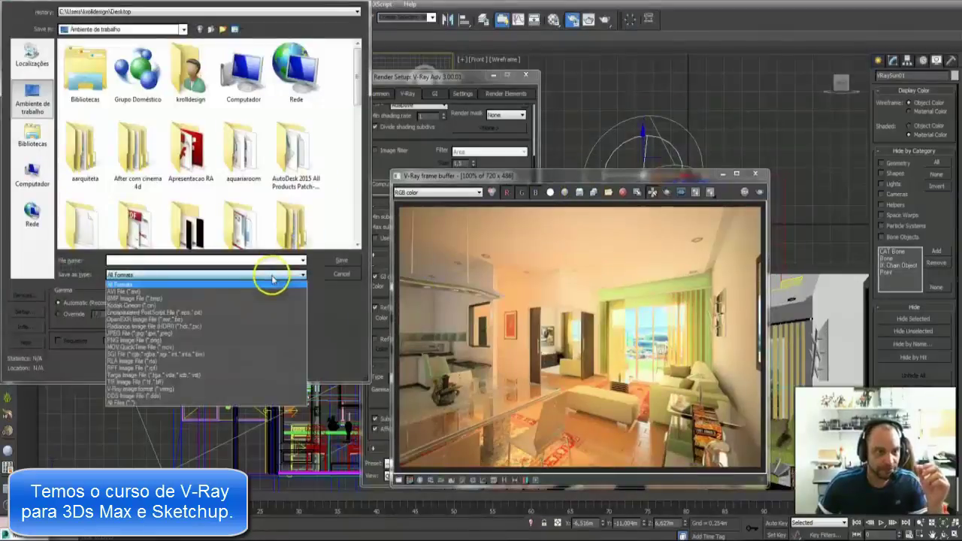
click(168, 319)
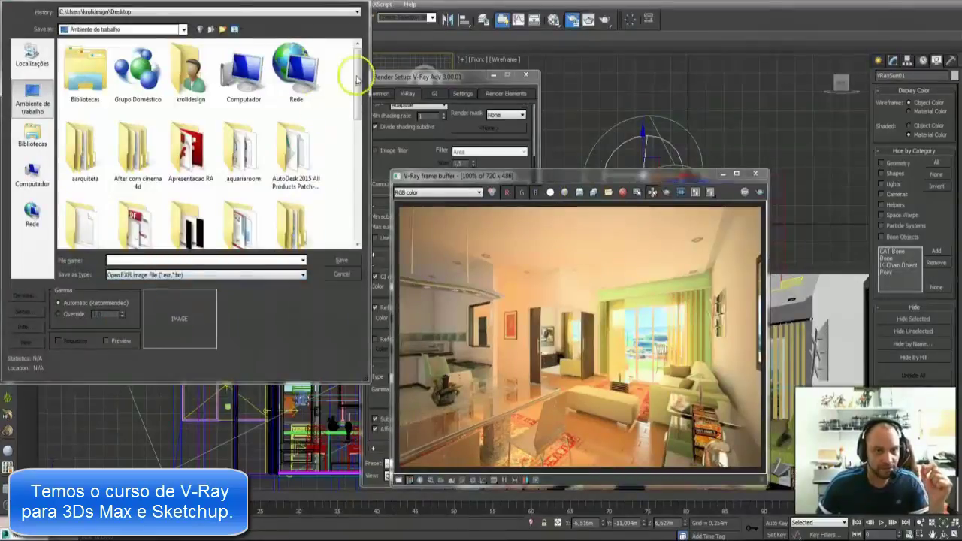
drag(359, 79, 355, 218)
click(297, 202)
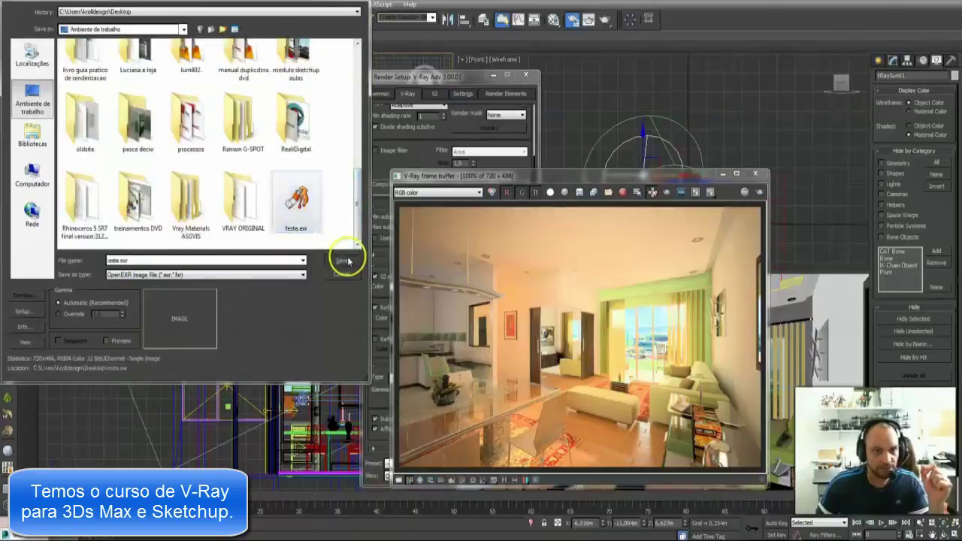
click(342, 260)
click(509, 303)
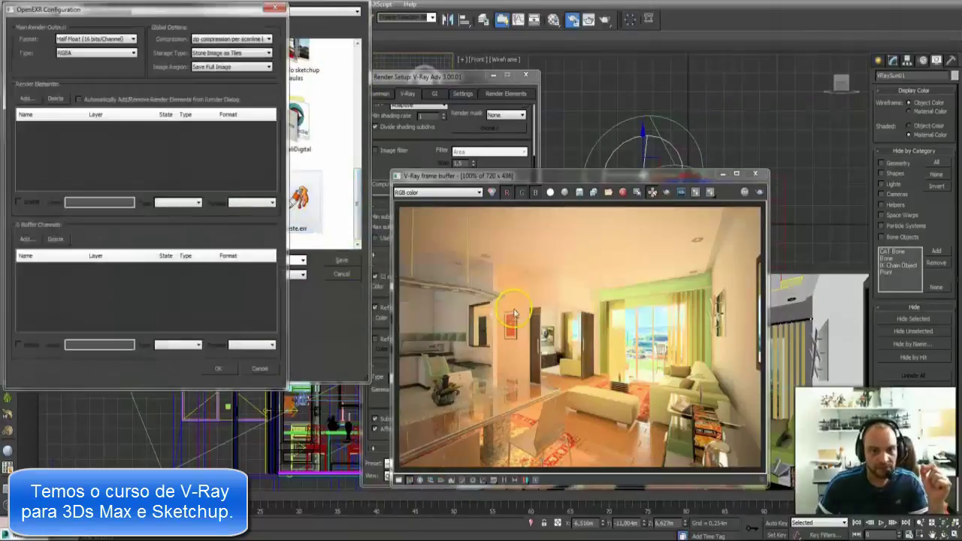
click(218, 368)
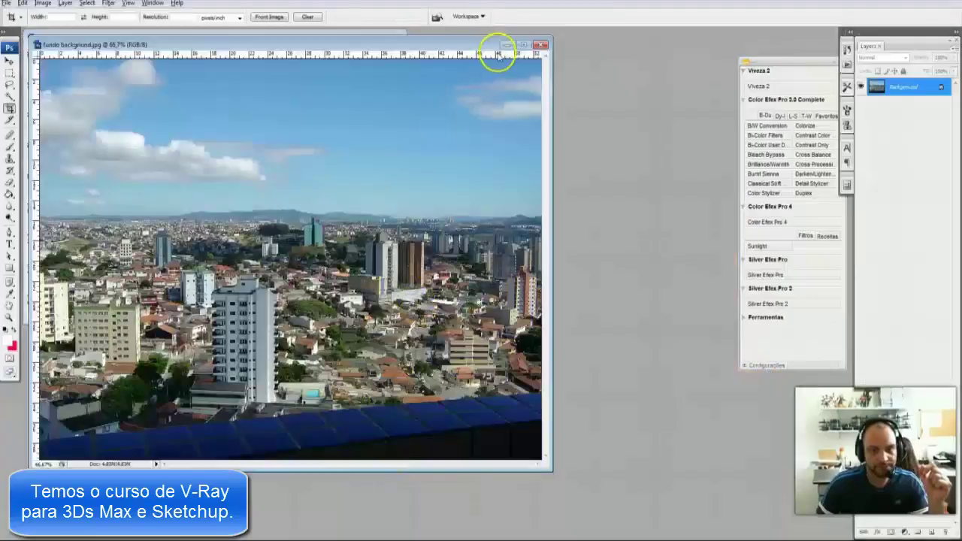
Switch to Photoshop, close the old copy of teste.exr and open the newly saved teste.exr from the desktop
drag(476, 48, 655, 245)
click(394, 37)
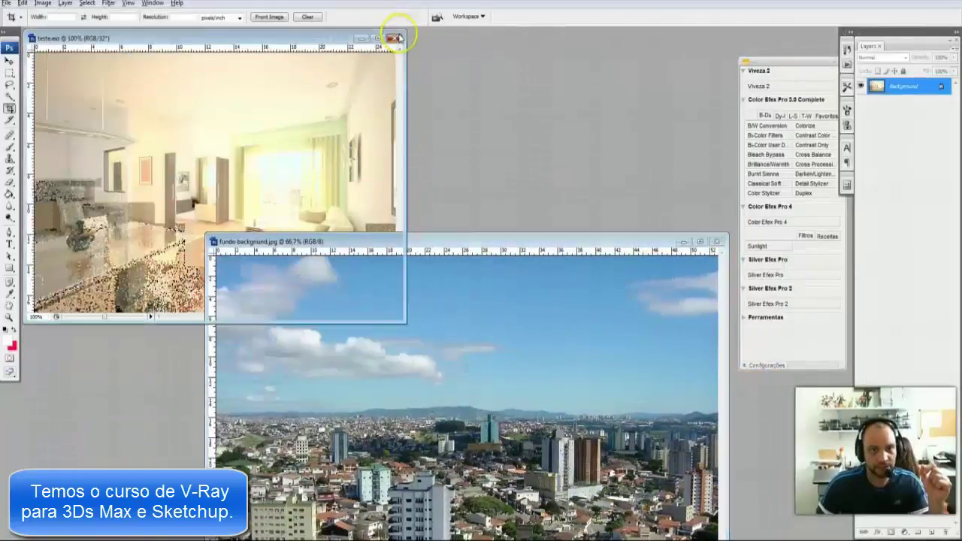
click(6, 3)
click(23, 21)
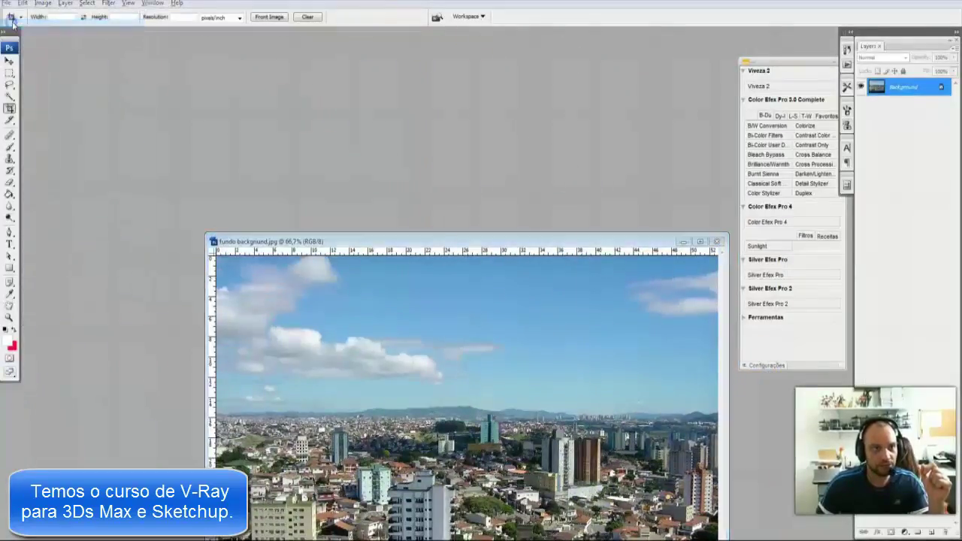
drag(574, 102, 606, 380)
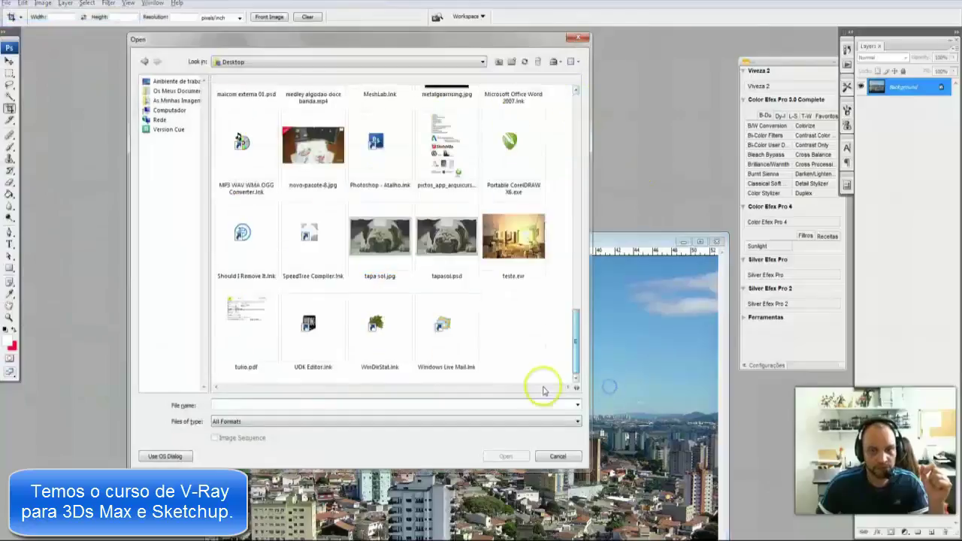
click(487, 421)
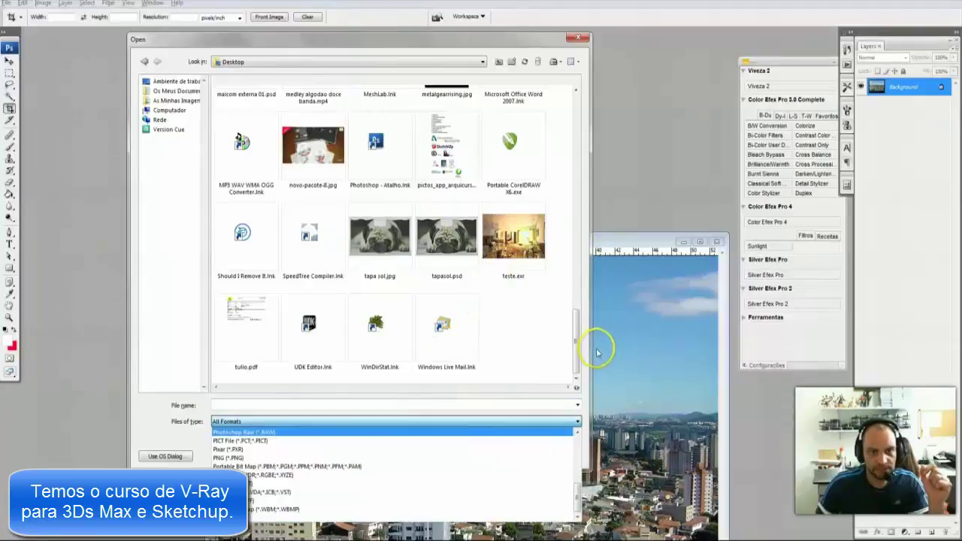
click(535, 249)
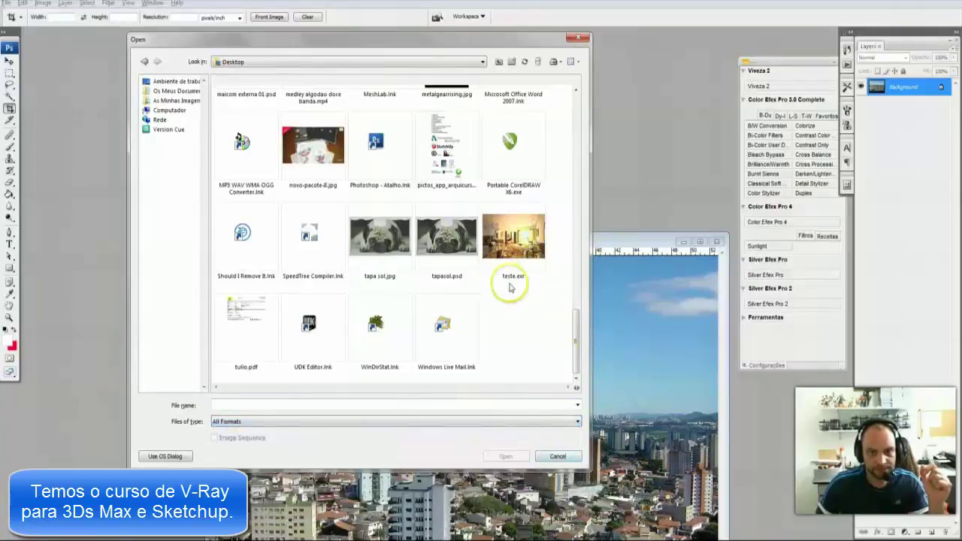
click(506, 256)
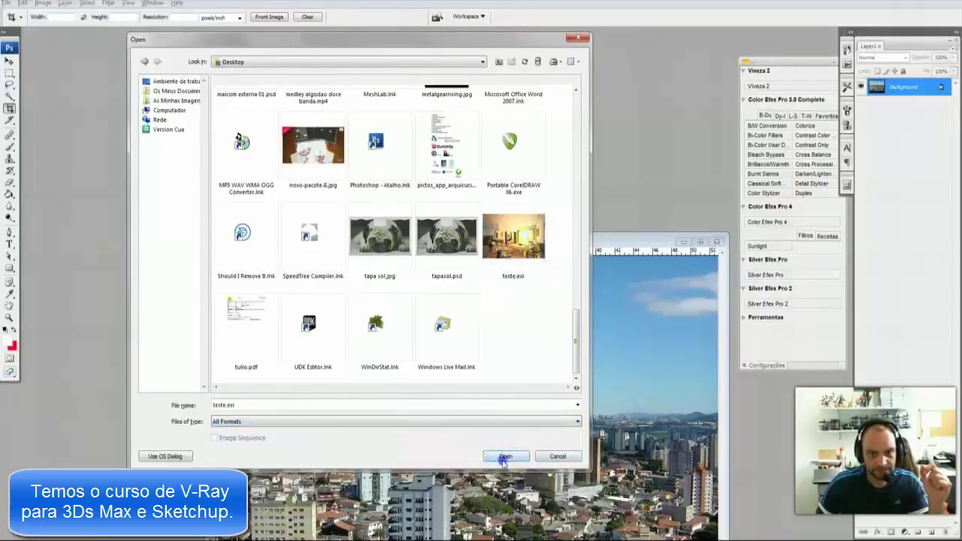
click(502, 457)
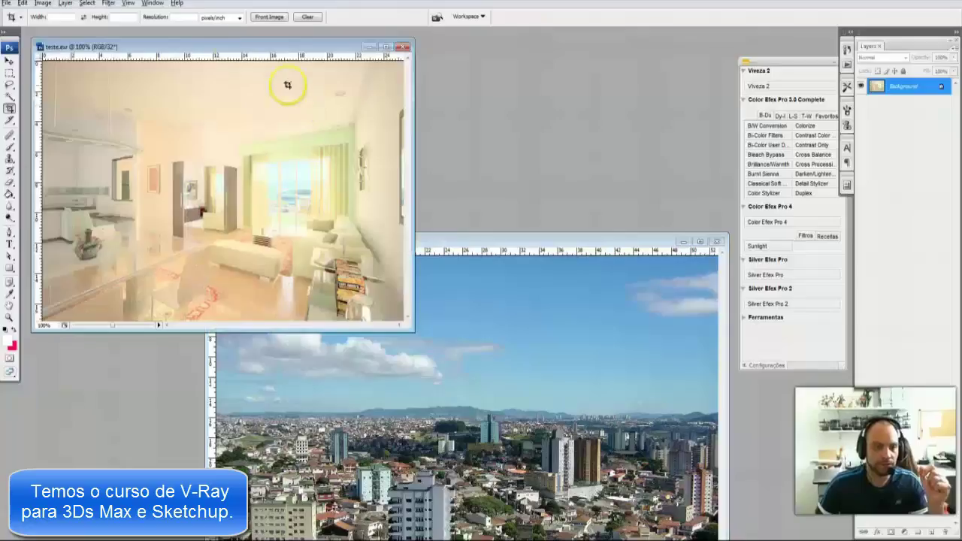
Reposition the teste.exr document window and enlarge it to leave a margin around the whole image
drag(224, 45, 248, 45)
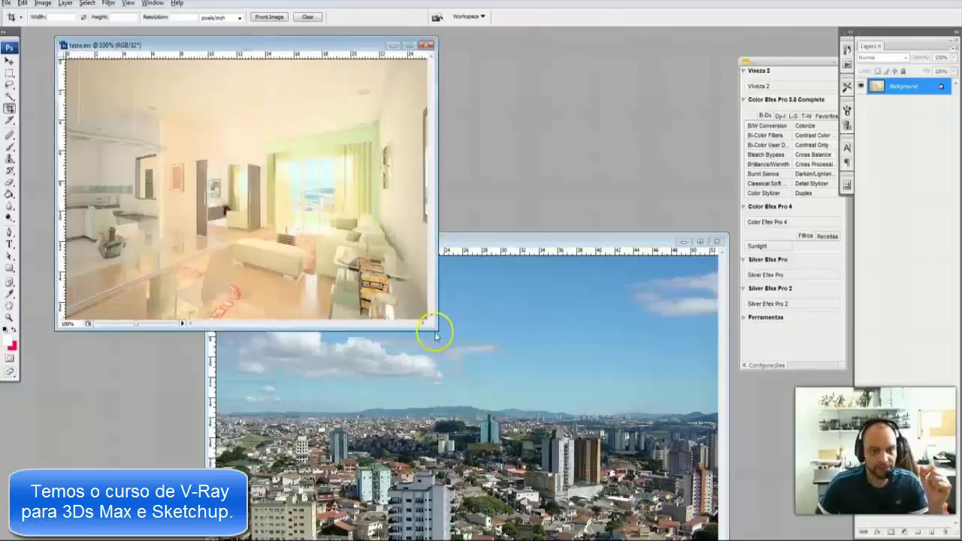
drag(436, 329, 497, 401)
click(332, 266)
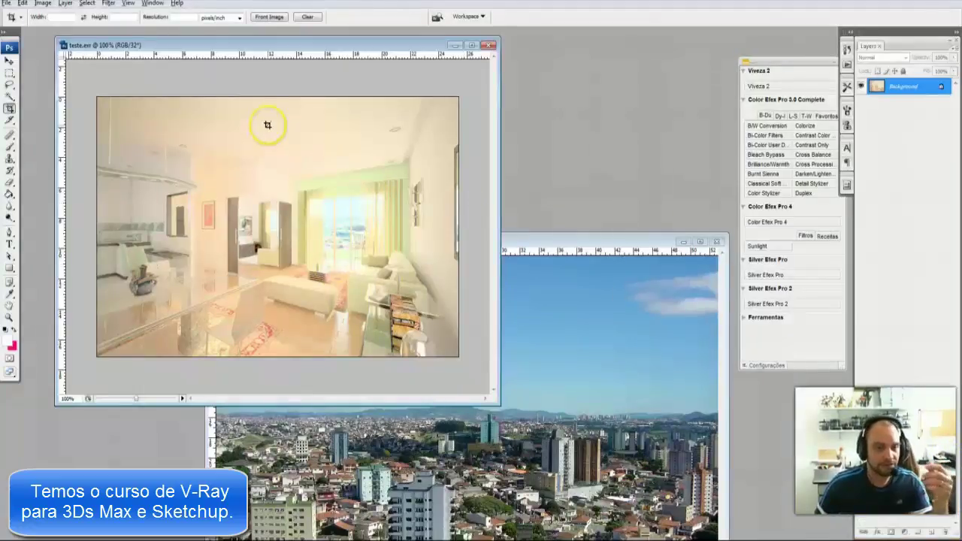
Apply an Exposure adjustment to the teste.exr image with exposure 0 and gamma correction about 0.48
click(44, 4)
click(48, 31)
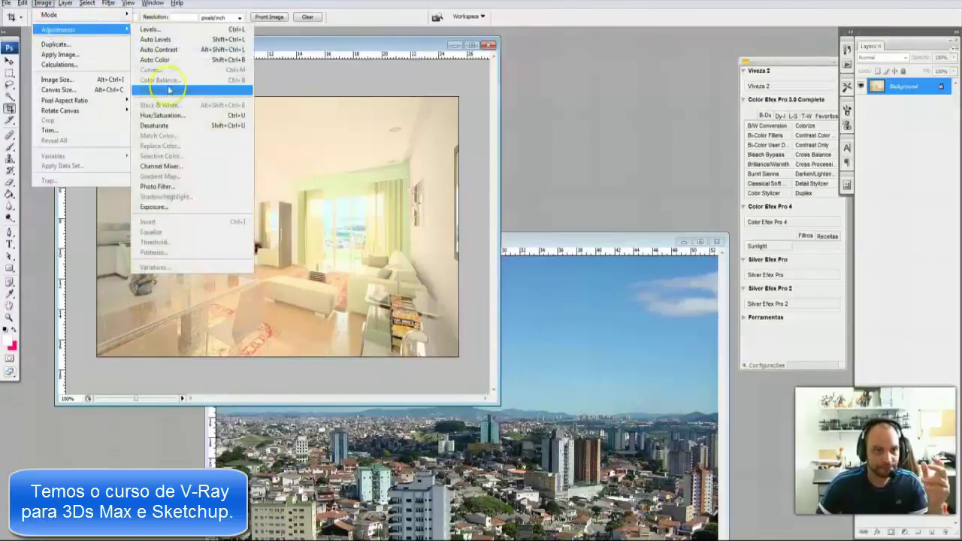
click(154, 207)
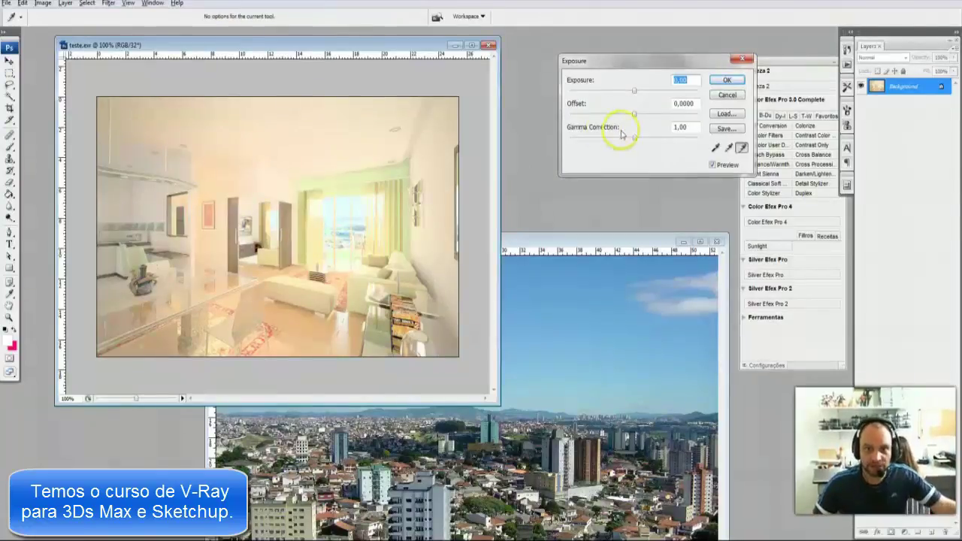
mouse_move(635, 138)
mouse_down()
mouse_move(642, 141)
mouse_move(602, 140)
mouse_move(682, 153)
mouse_move(577, 149)
mouse_move(648, 143)
mouse_move(612, 143)
mouse_move(636, 143)
mouse_up()
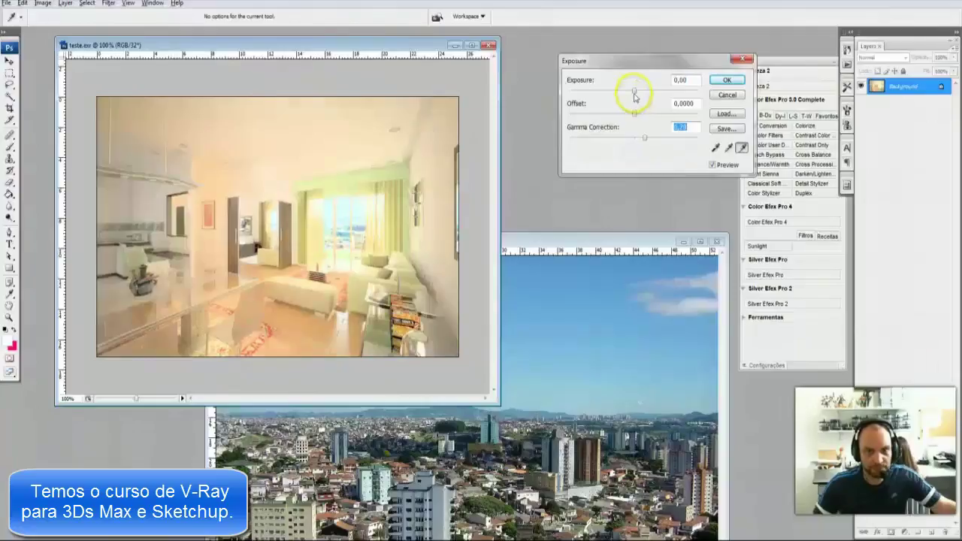
drag(634, 90, 653, 95)
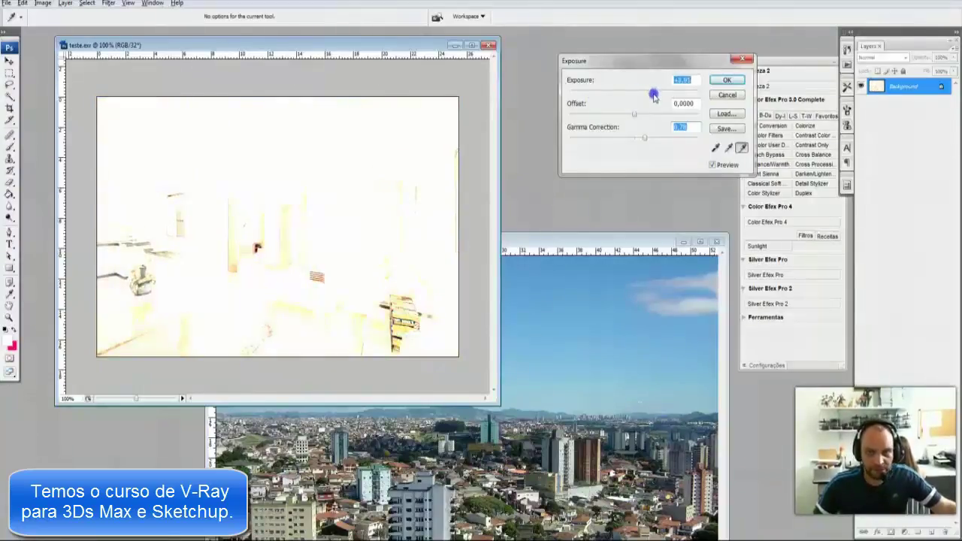
drag(648, 95, 635, 95)
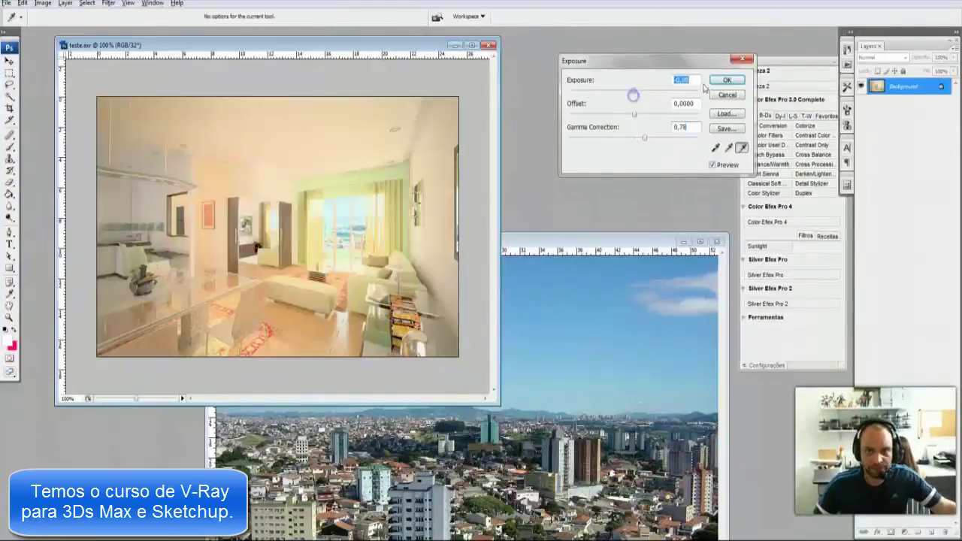
text(0)
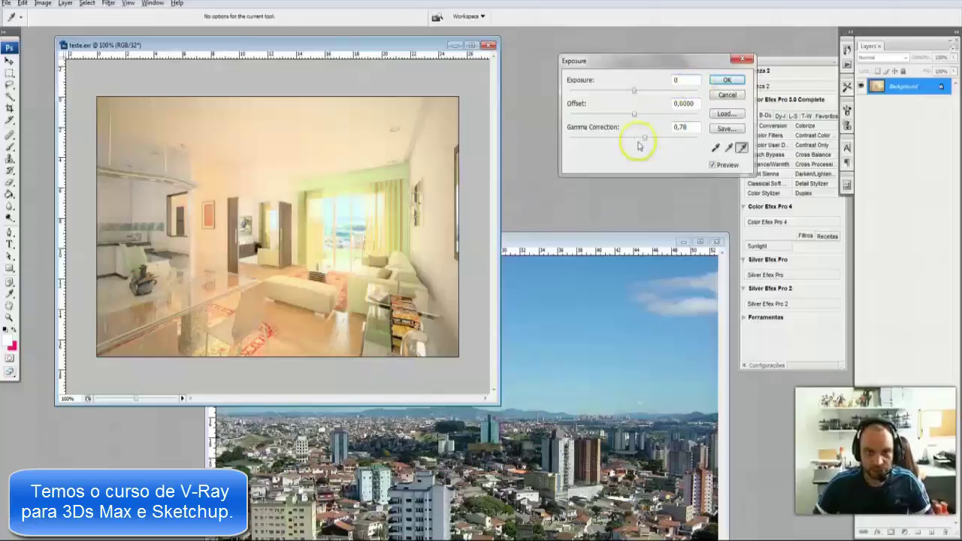
drag(644, 138, 667, 141)
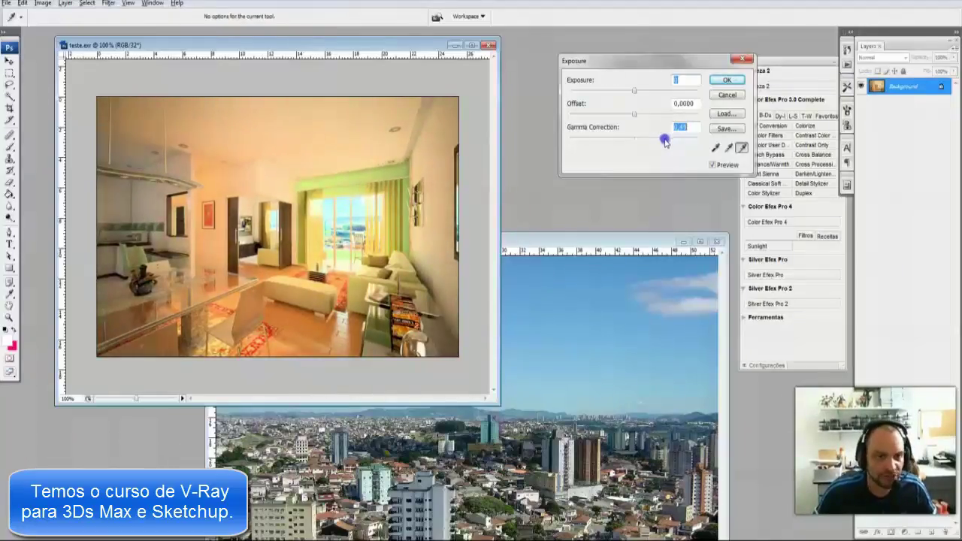
drag(661, 142, 665, 145)
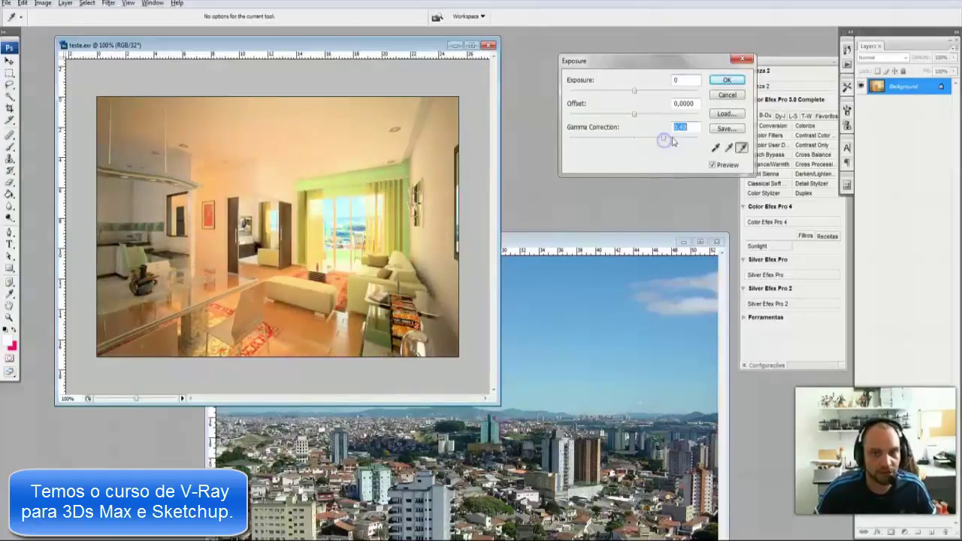
click(726, 80)
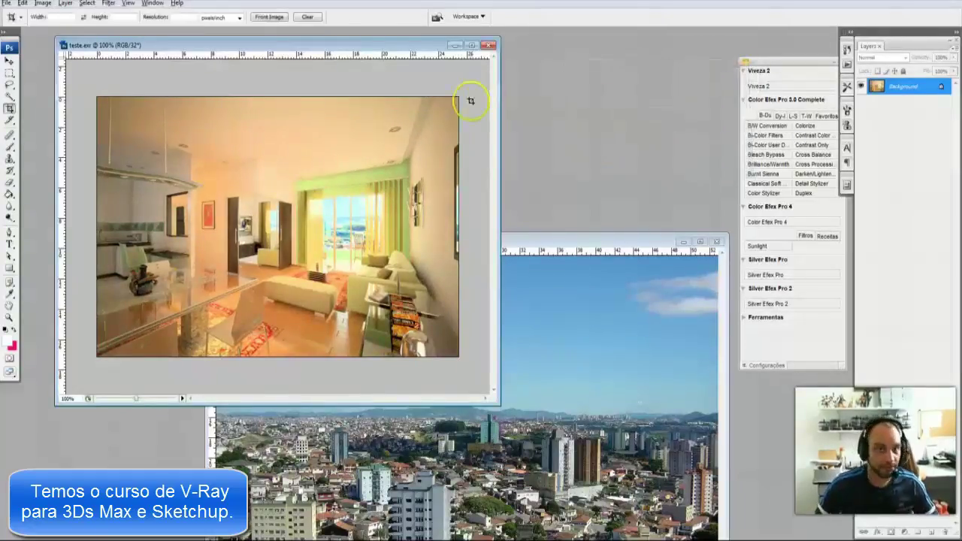
Convert the image to 16 bits per channel using the Exposure and Gamma method with exposure 0.00 and gamma 1.00
click(45, 4)
mouse_move(52, 15)
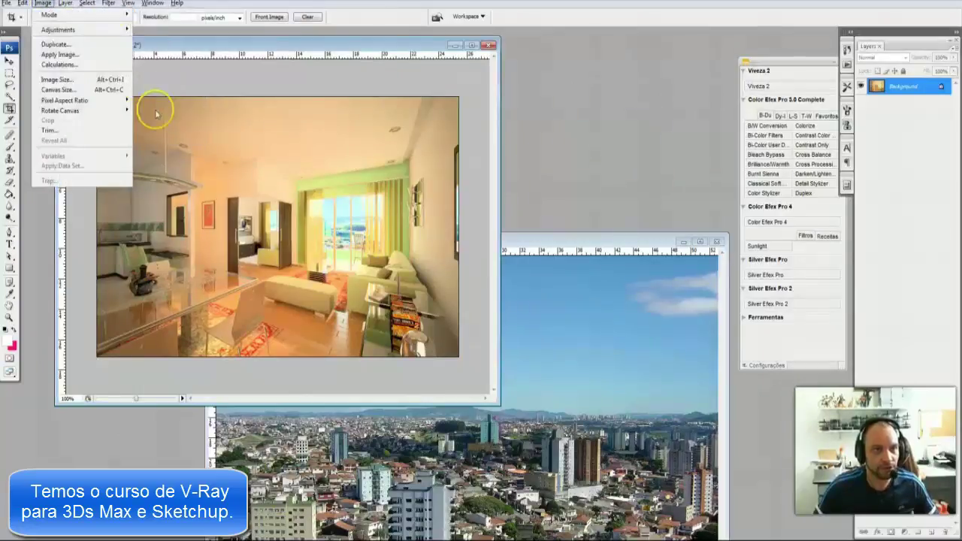
click(160, 102)
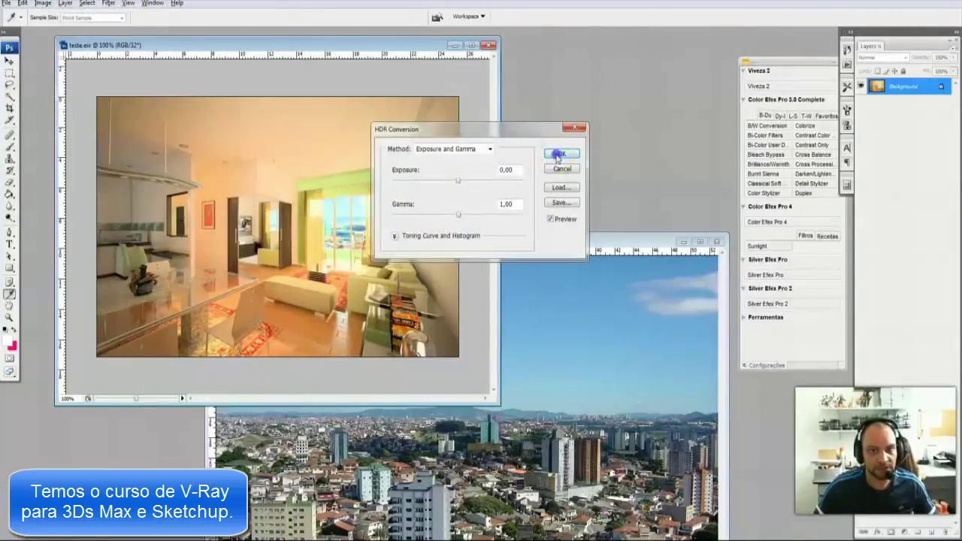
click(555, 156)
Reduce the image's master saturation to about -30 with Hue/Saturation
key(ctrl+u)
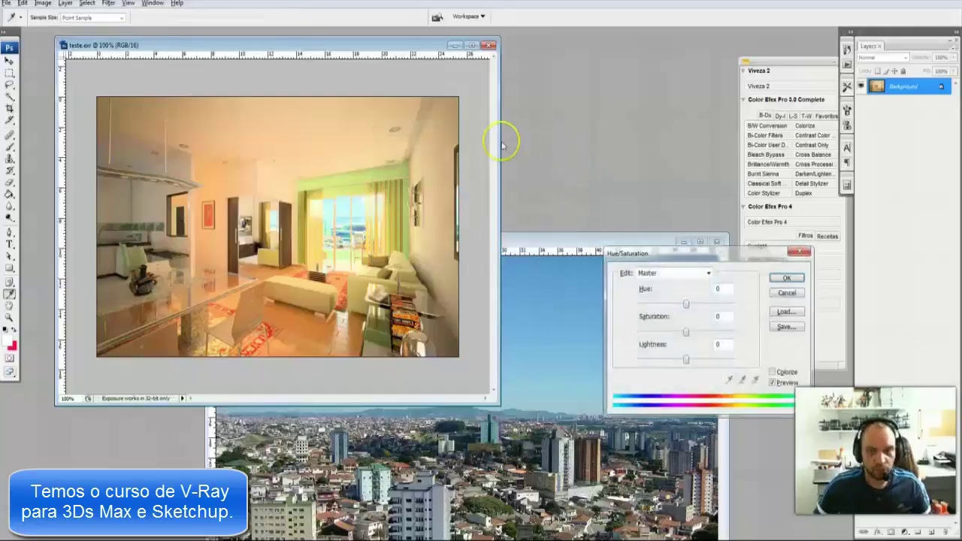
drag(685, 333, 674, 340)
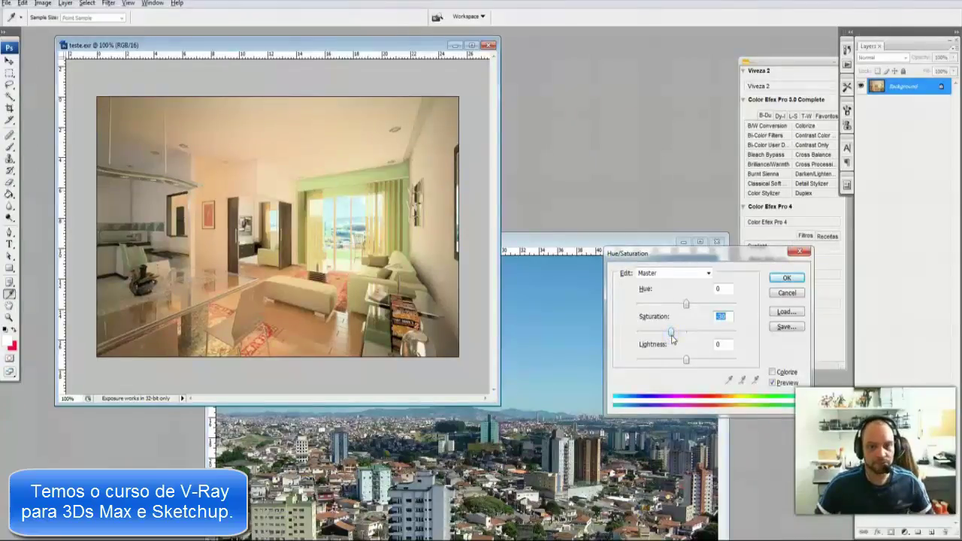
click(786, 278)
key(c)
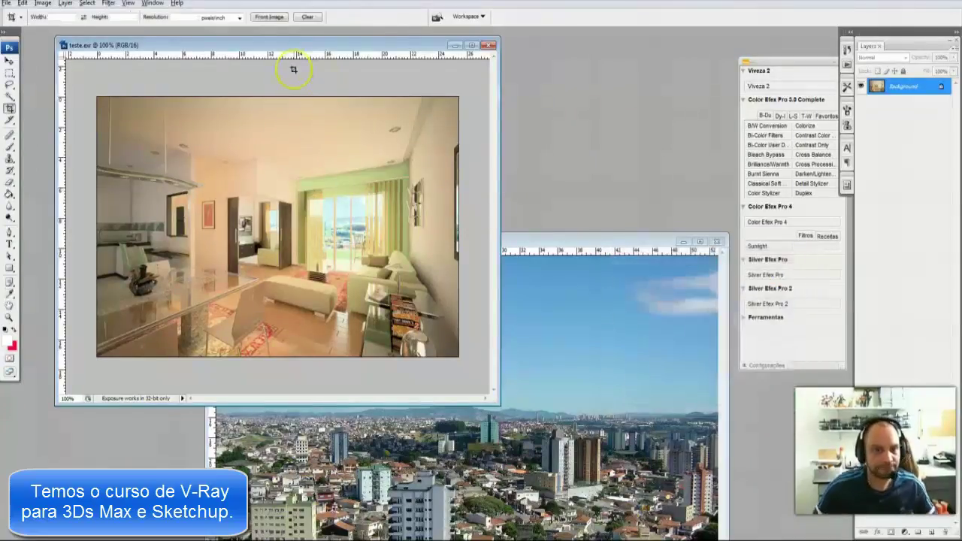
Reposition the teste.exr window and apply the Color Efex Pro 4 Sunlight filter with its default settings to the image
drag(288, 48, 373, 84)
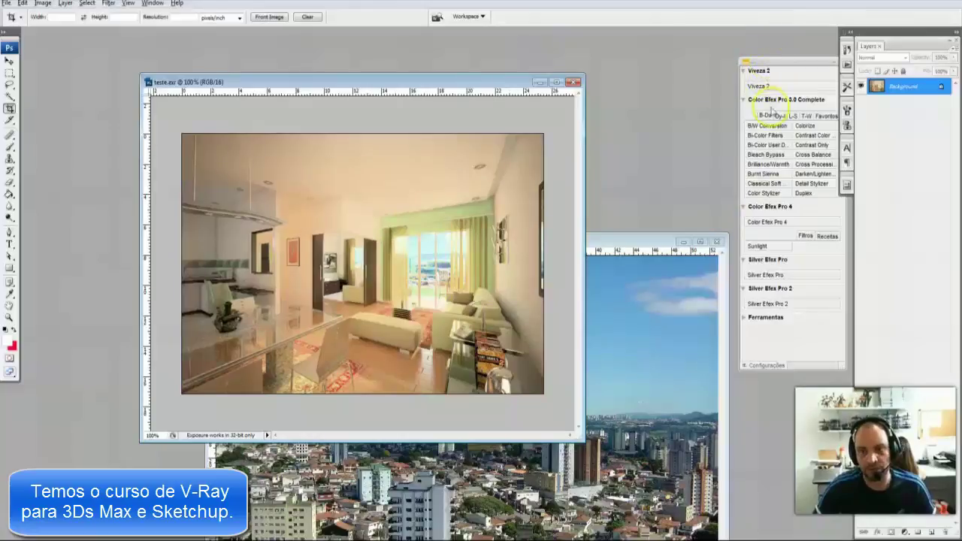
click(779, 225)
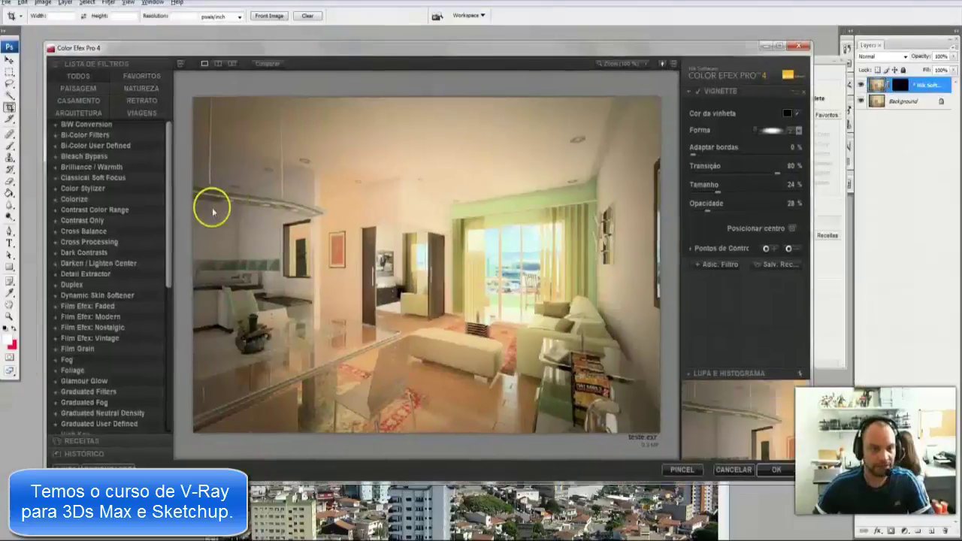
drag(162, 253, 159, 399)
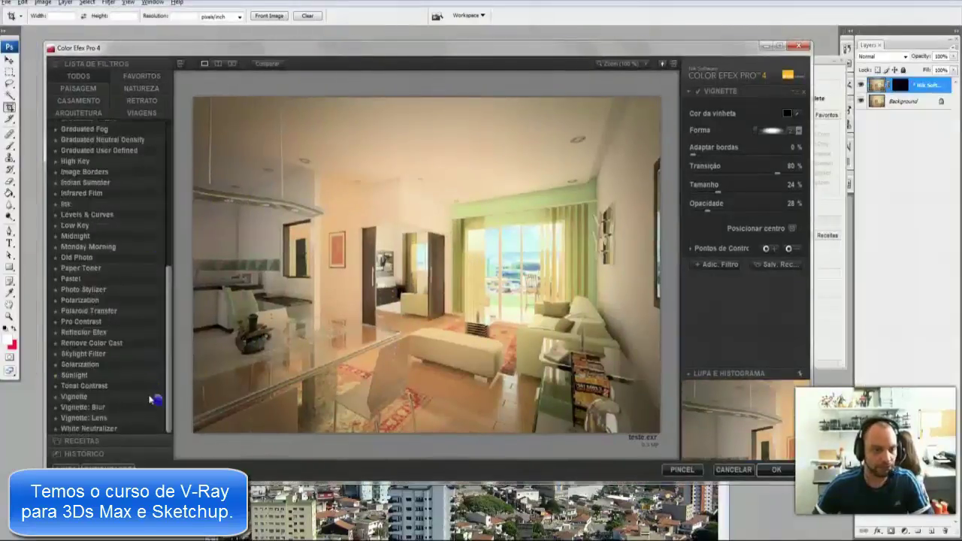
click(87, 376)
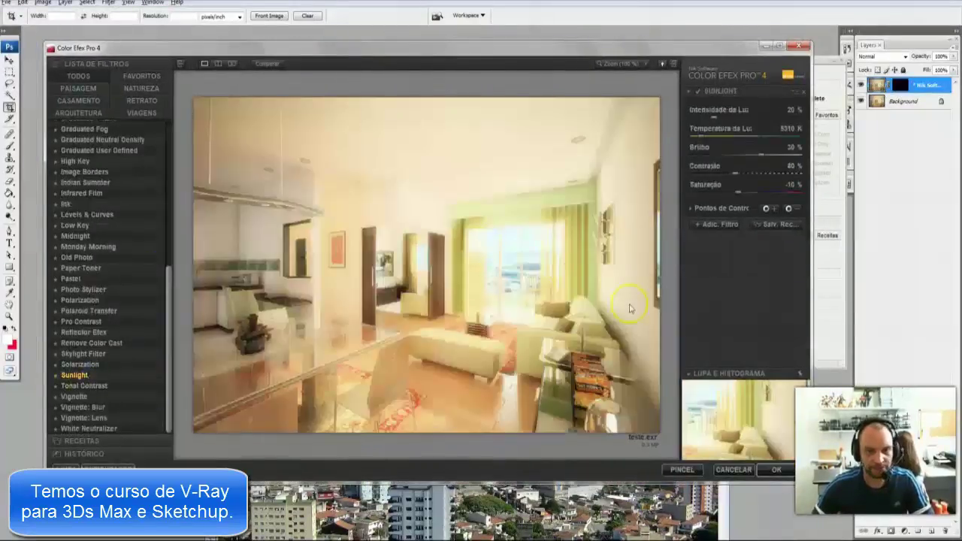
click(776, 469)
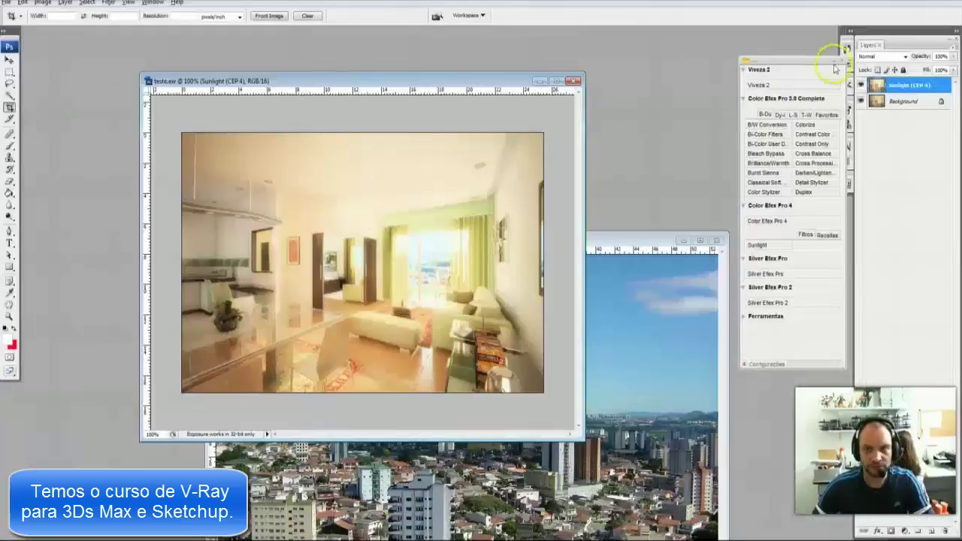
Lower the Sunlight layer's opacity to about 18% and merge it into the Background layer
click(954, 56)
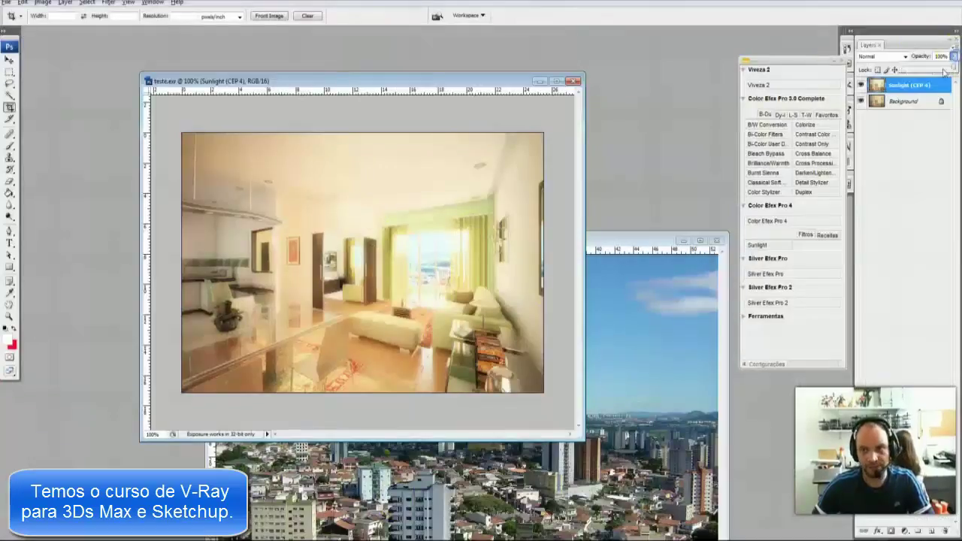
drag(949, 69, 908, 69)
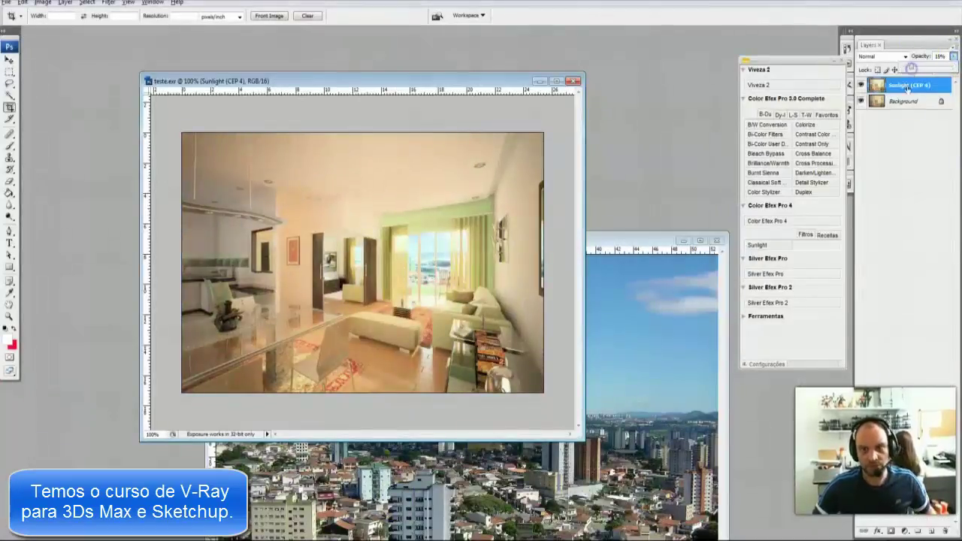
right_click(904, 96)
click(885, 163)
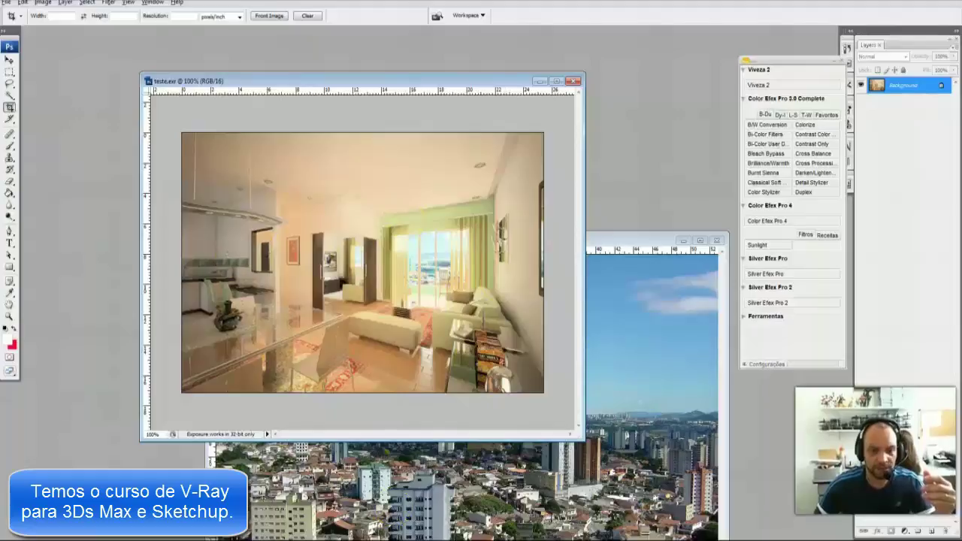
Switch to 3ds Max and reopen the apartment scene without saving the current changes, continuing past the missing DLLs and missing external files
click(459, 496)
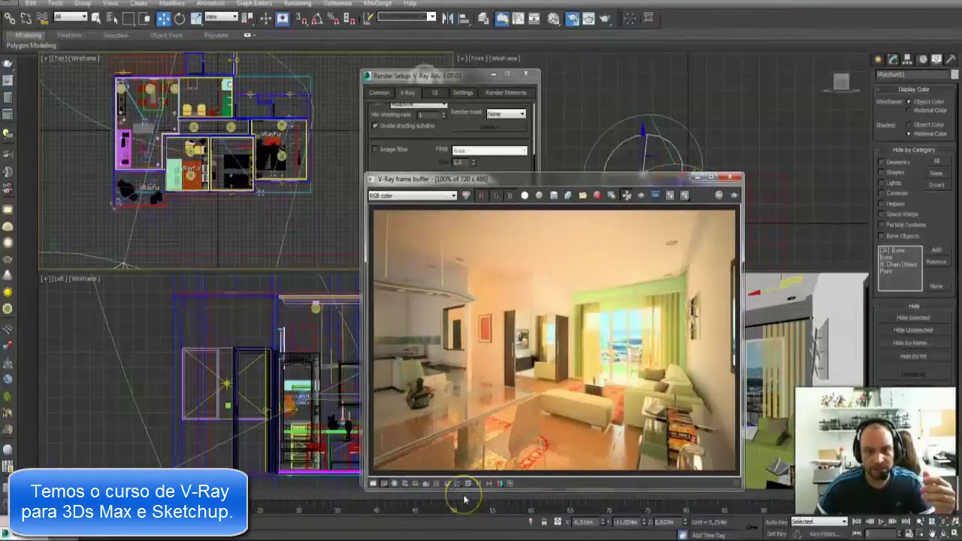
click(576, 173)
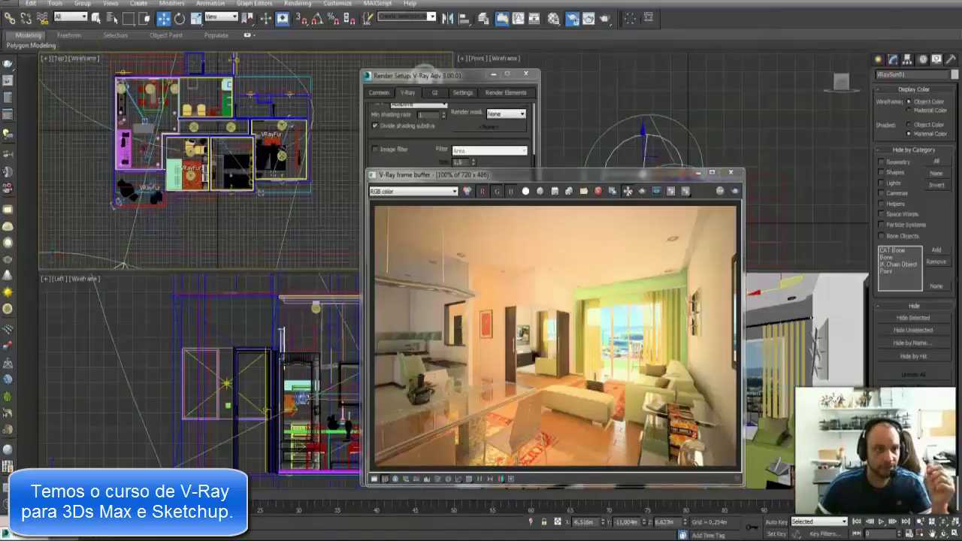
click(7, 4)
click(7, 3)
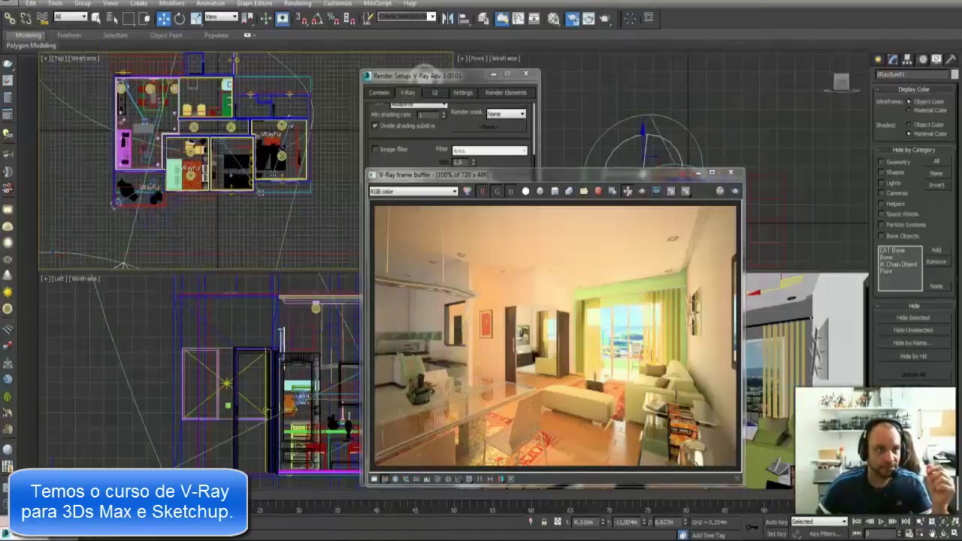
click(7, 3)
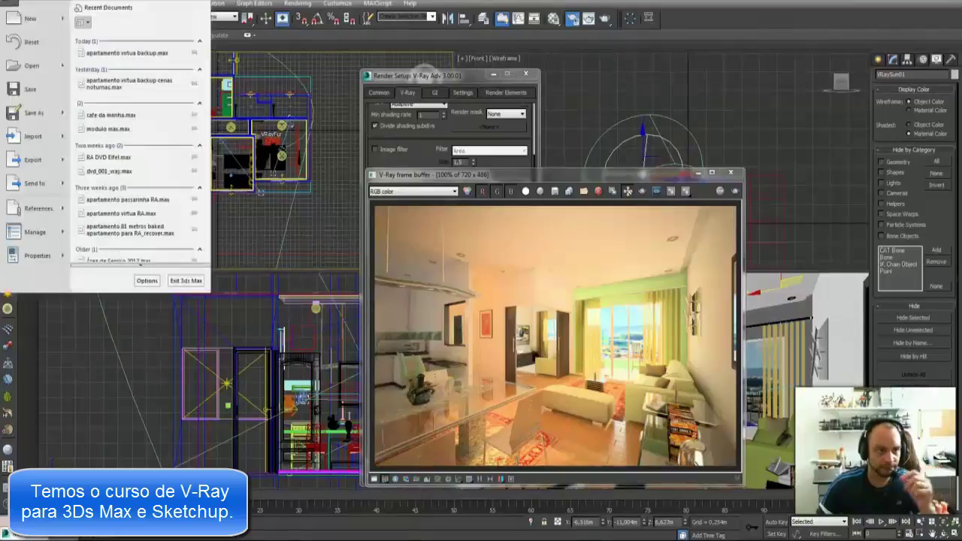
click(186, 281)
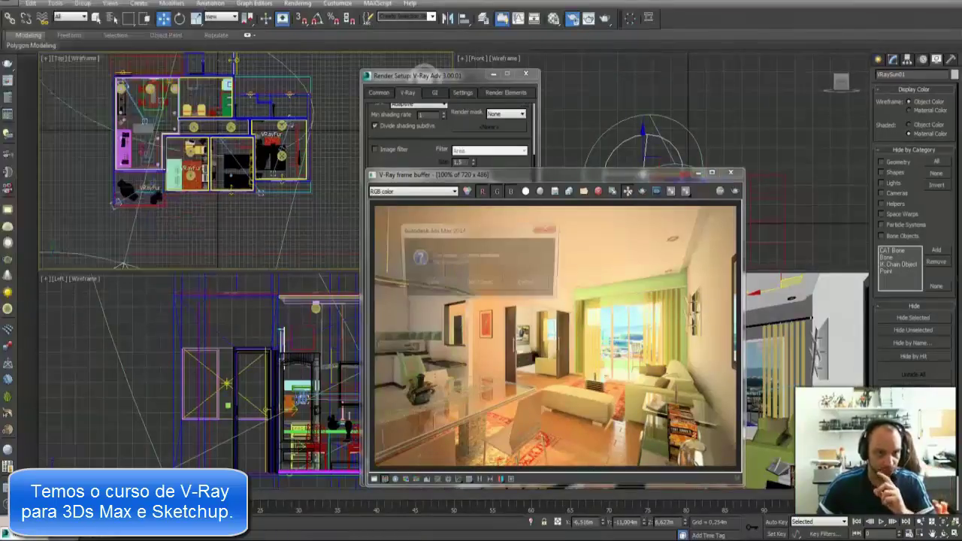
click(480, 284)
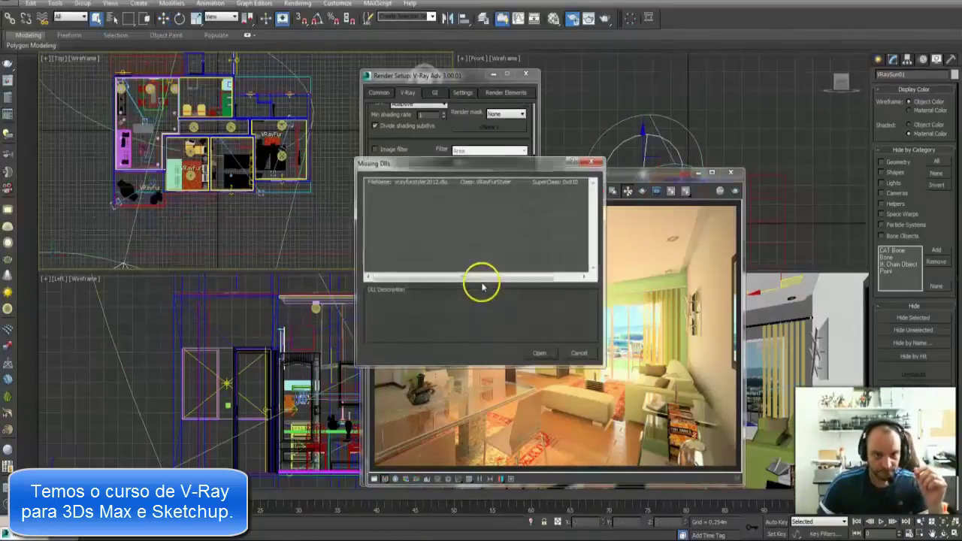
click(530, 355)
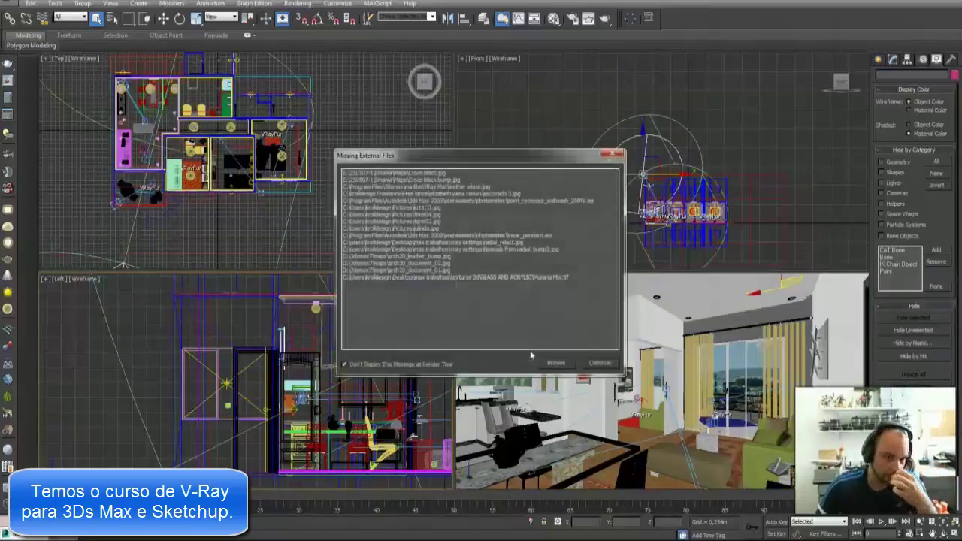
click(598, 364)
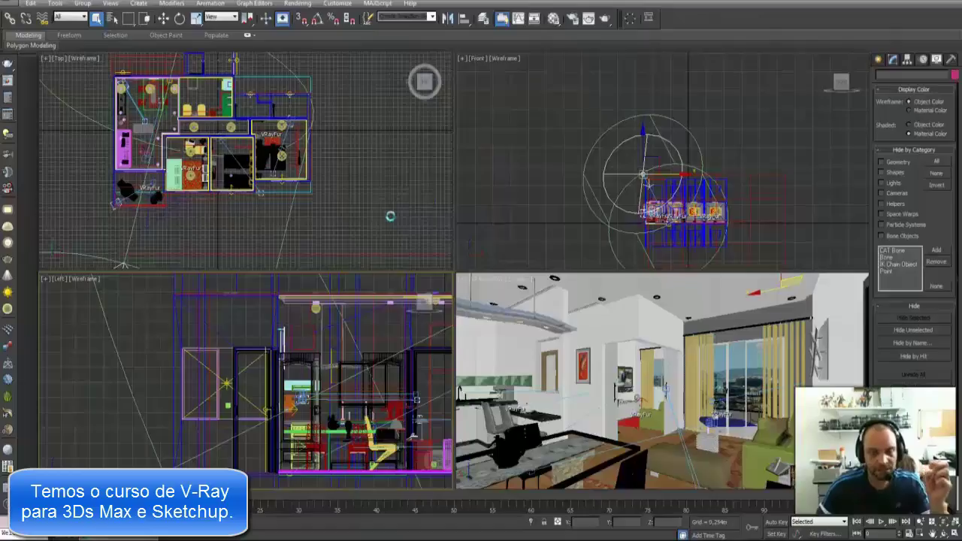
Move the Material Editor clear of the top view, inspect the VRaySun's parameters and deselect the sun
click(318, 311)
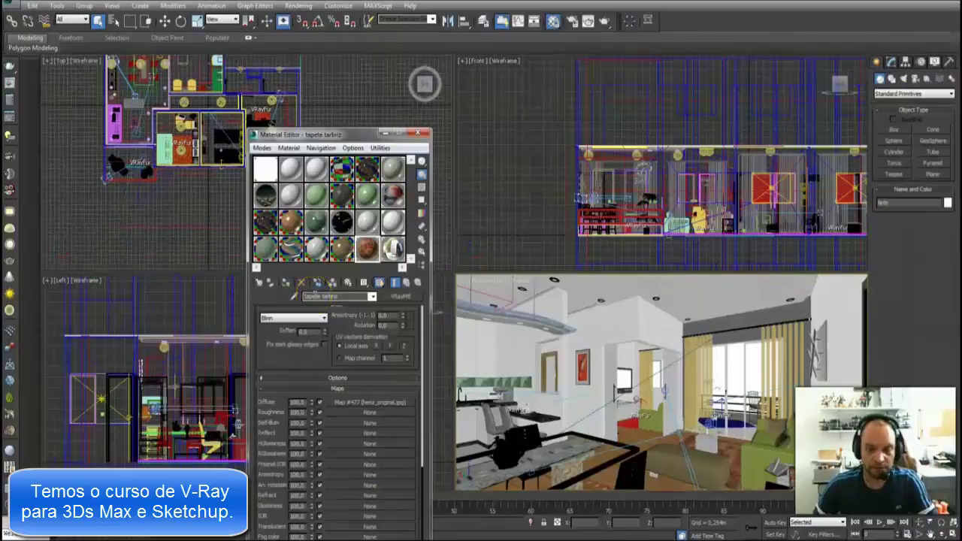
drag(291, 134, 318, 85)
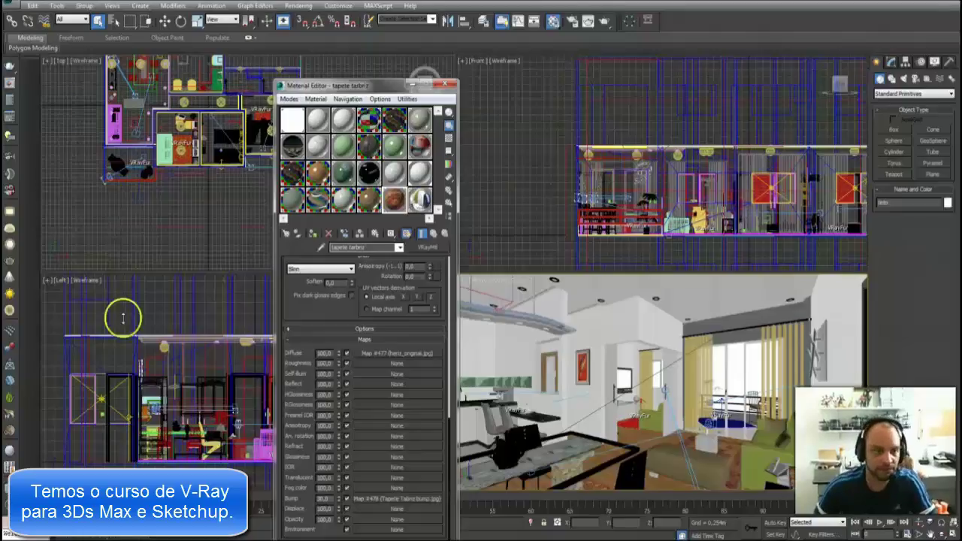
click(122, 250)
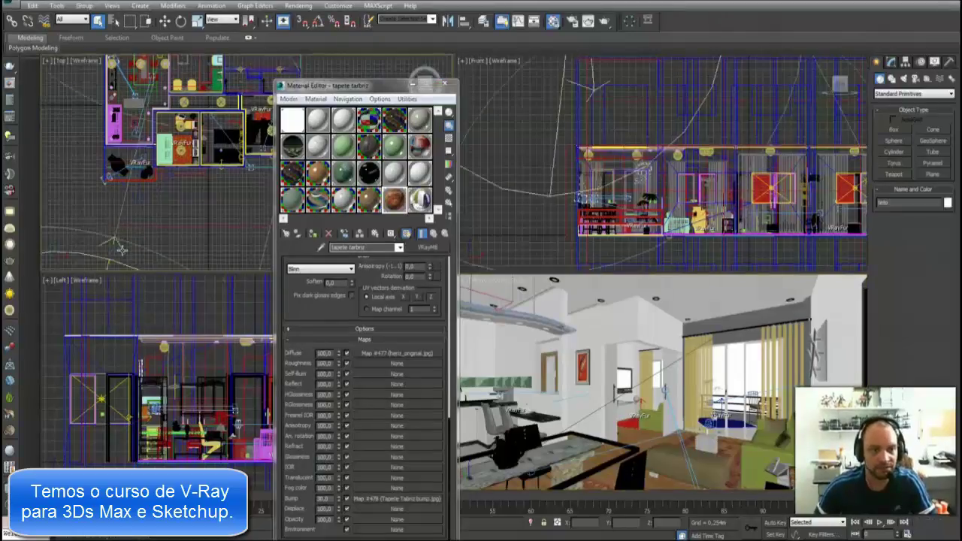
click(890, 62)
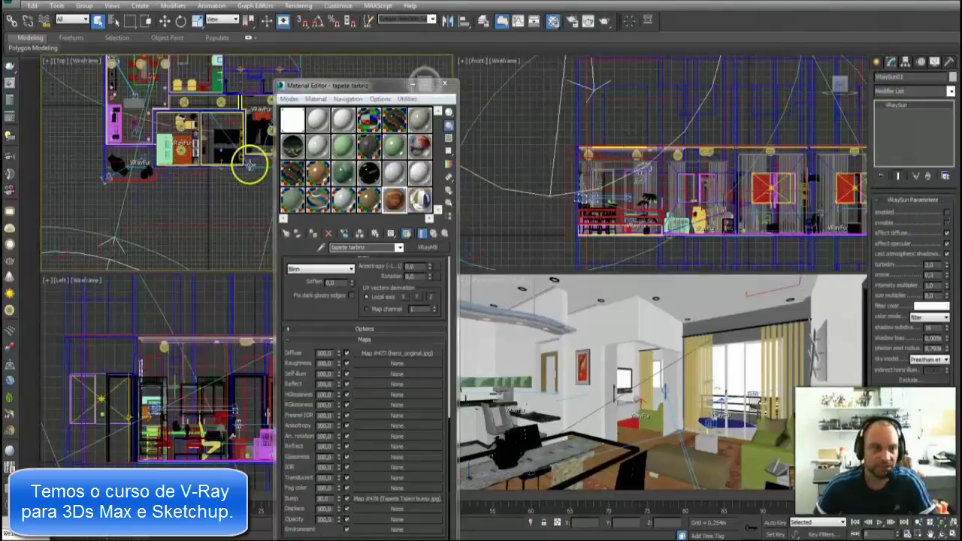
click(73, 190)
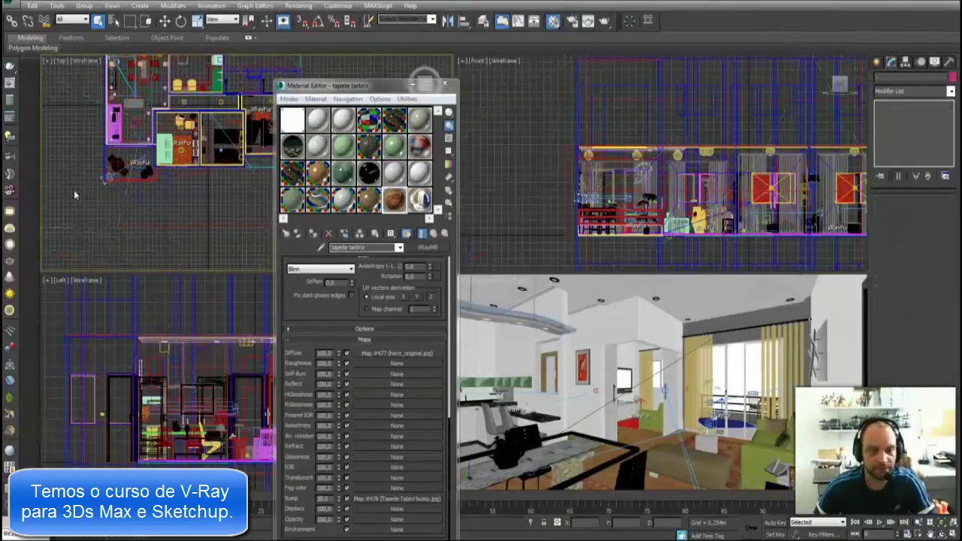
Slightly darken the environment's dark blue background colour, review its unused DSC01032.JPG map, and close the environment settings
click(494, 284)
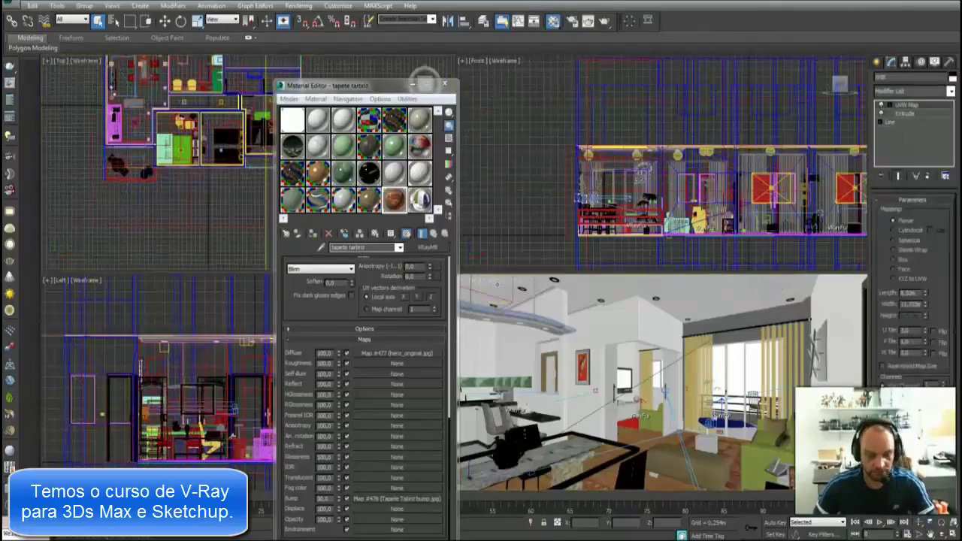
key(8)
click(490, 280)
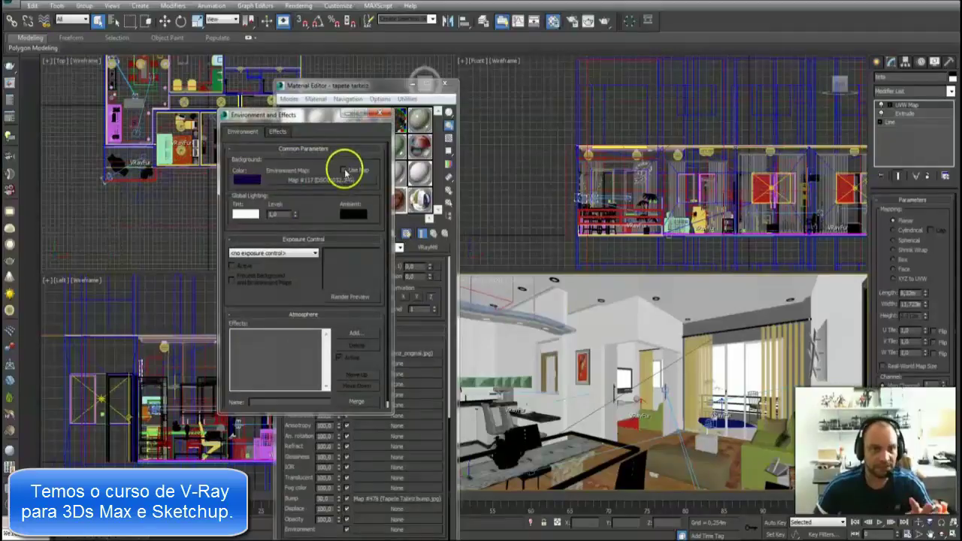
click(246, 179)
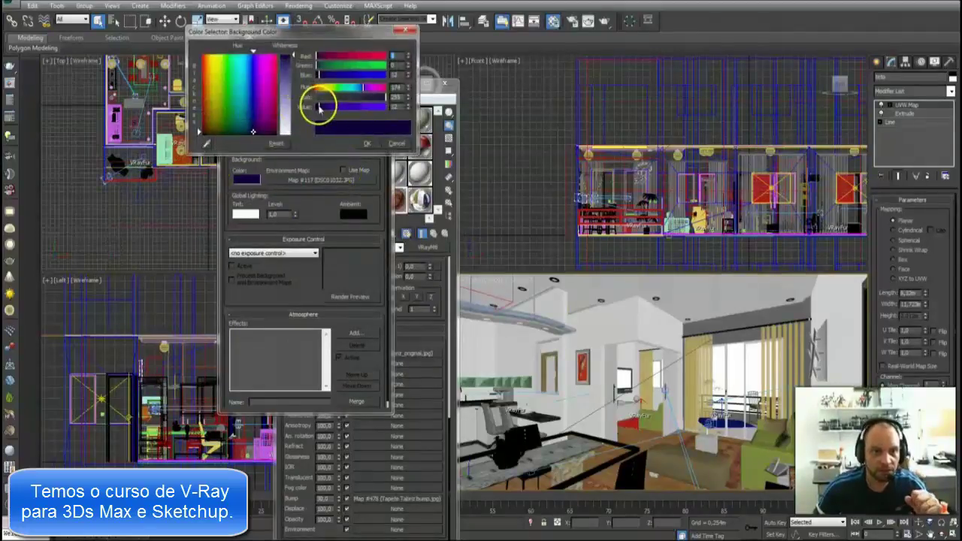
drag(320, 107, 319, 110)
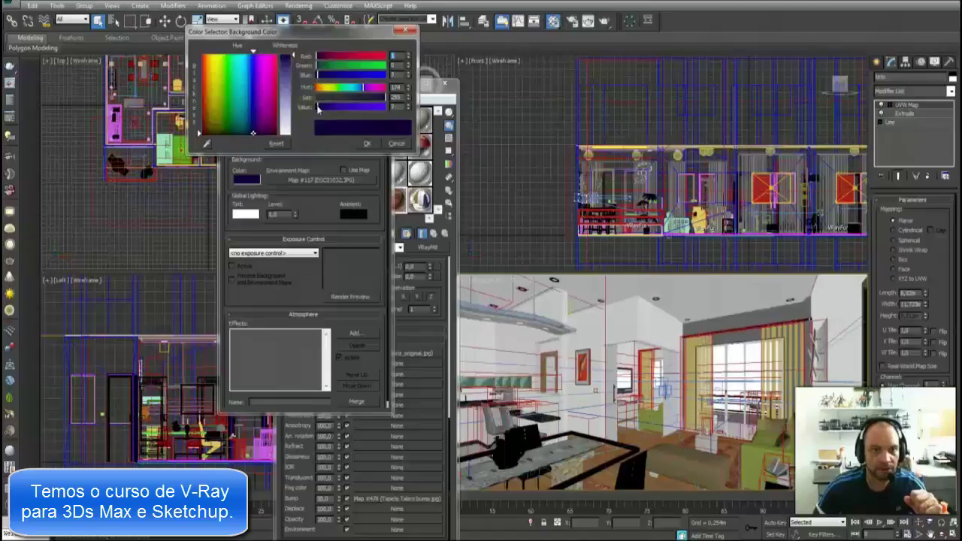
click(378, 144)
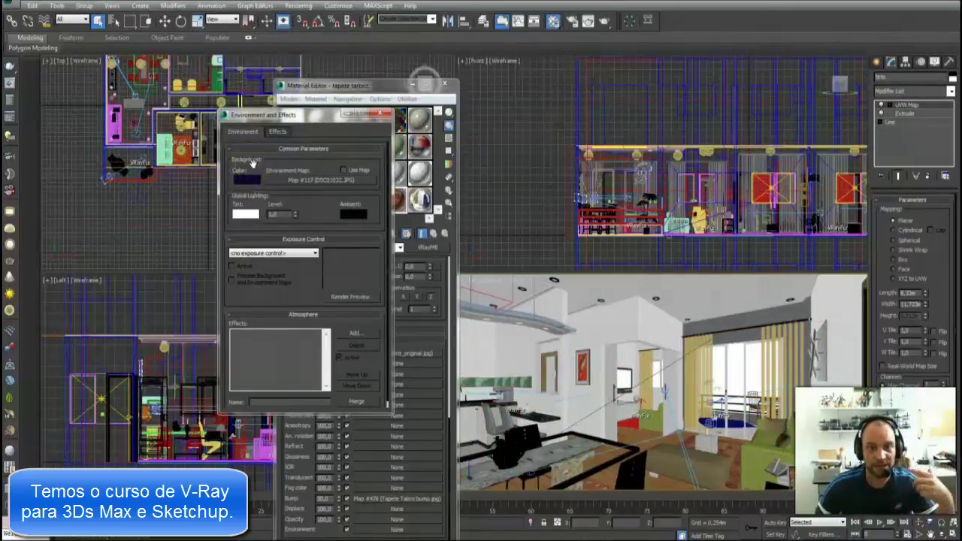
mouse_move(252, 164)
mouse_down()
mouse_move(254, 182)
mouse_move(140, 215)
mouse_move(189, 228)
mouse_move(248, 172)
mouse_move(239, 185)
mouse_move(273, 193)
mouse_move(243, 176)
mouse_move(251, 188)
mouse_move(722, 290)
mouse_move(917, 477)
mouse_up()
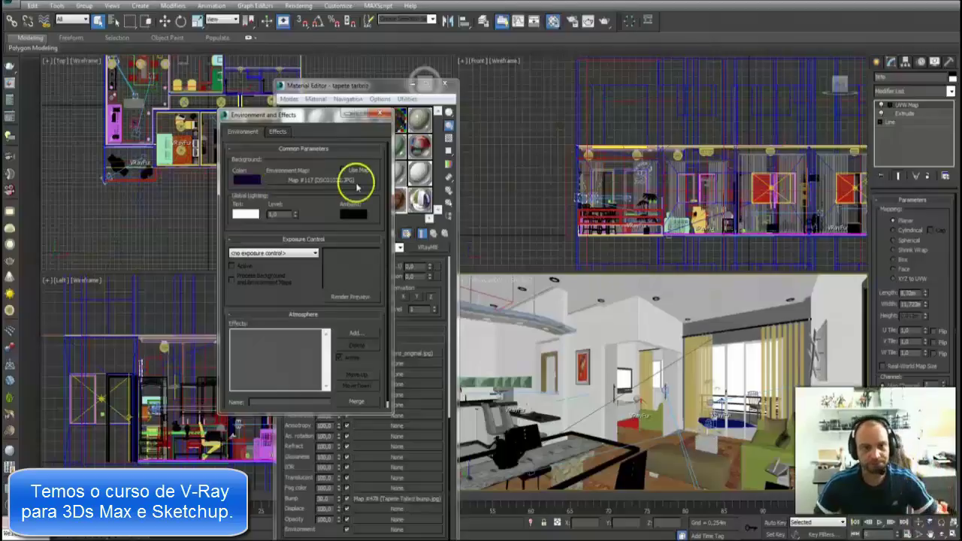
click(382, 115)
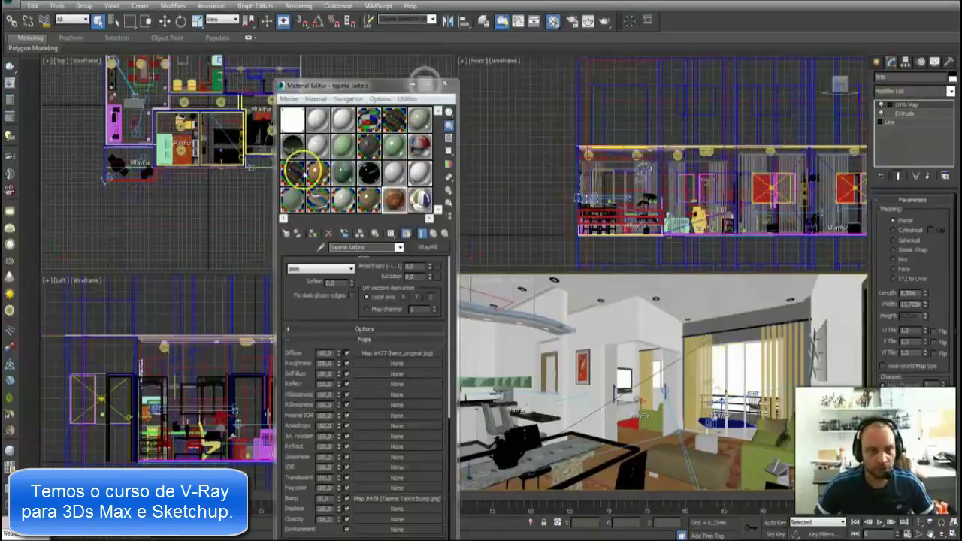
Inspect the 07 - Default light material's night-city image in an enlarged preview, close it and move the Material Editor aside
click(293, 146)
double_click(294, 146)
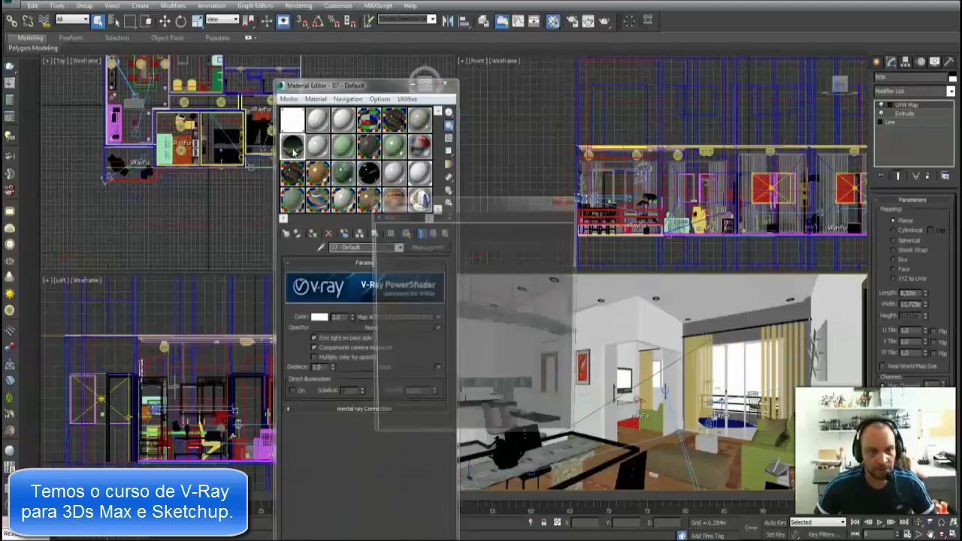
drag(476, 211, 554, 122)
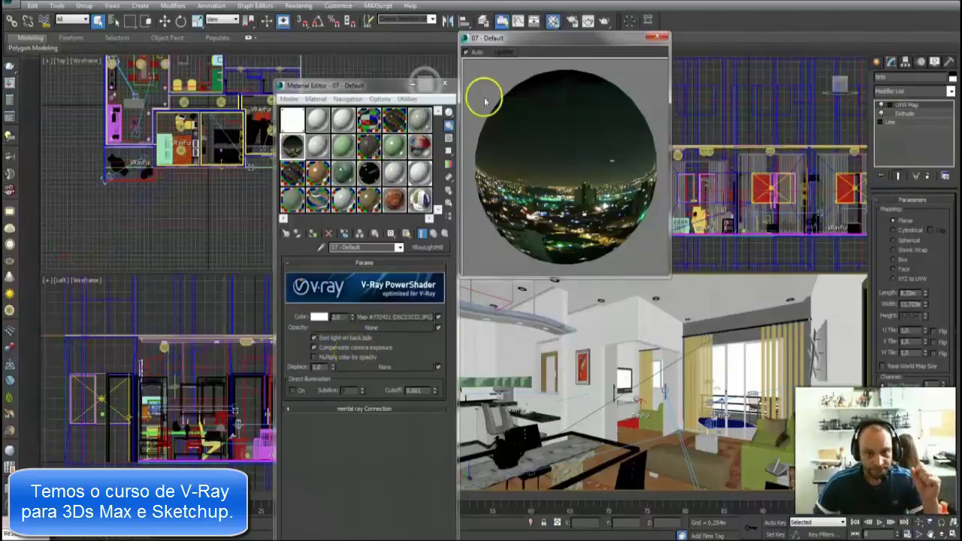
click(657, 37)
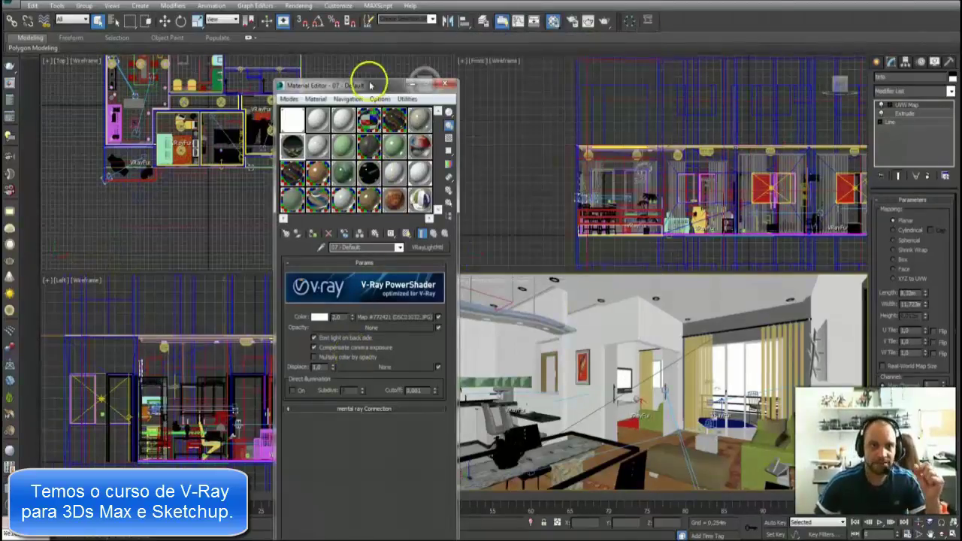
drag(369, 84, 418, 104)
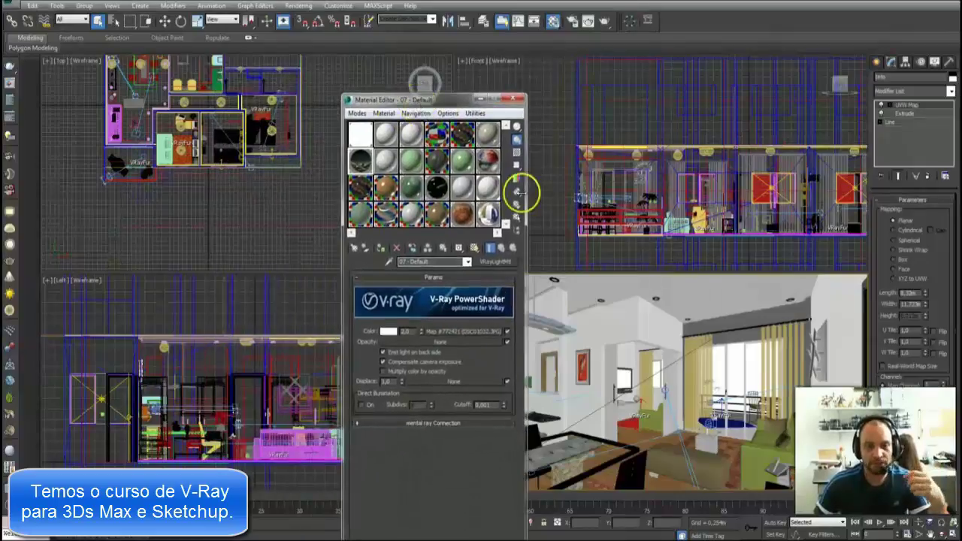
Set the render output size to 720x486 and render the living-room camera view with V-Ray
click(619, 292)
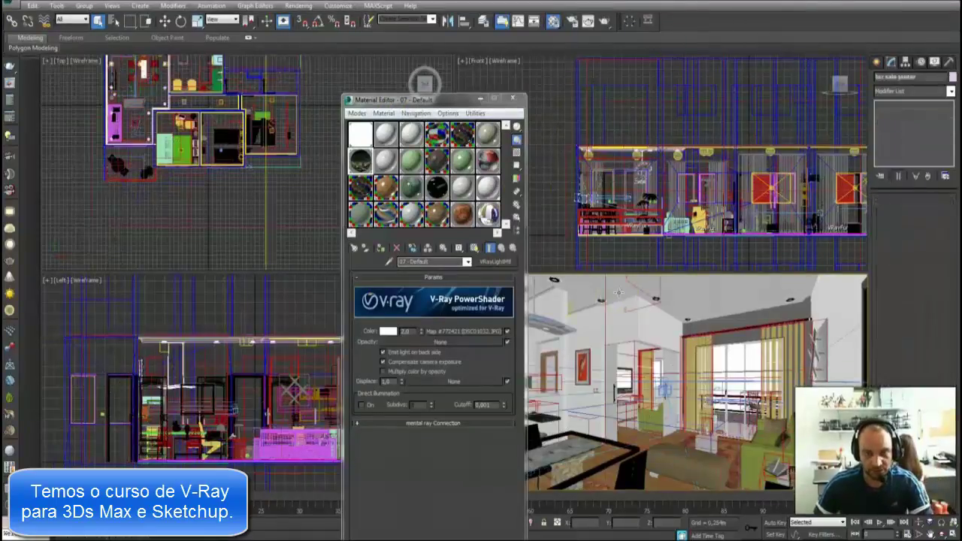
key(shift+l)
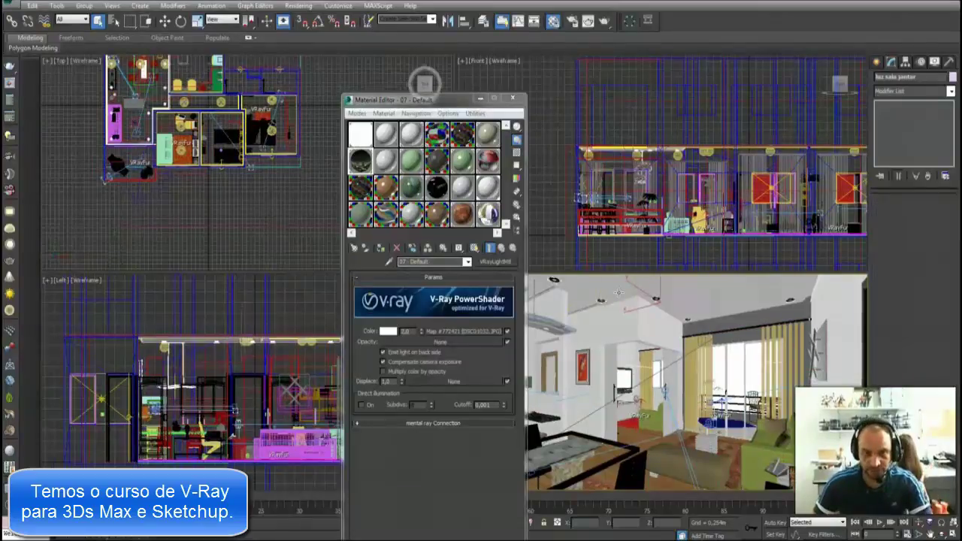
key(F10)
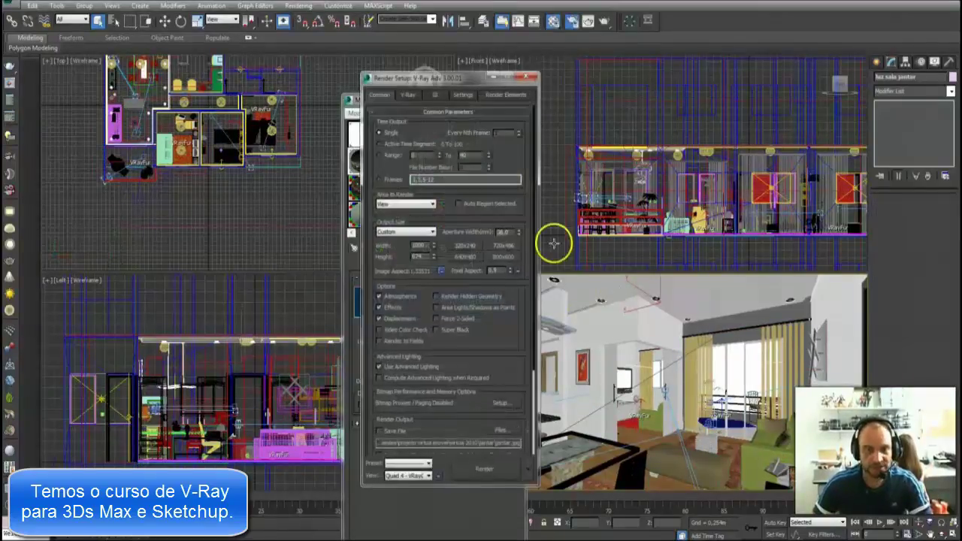
click(503, 245)
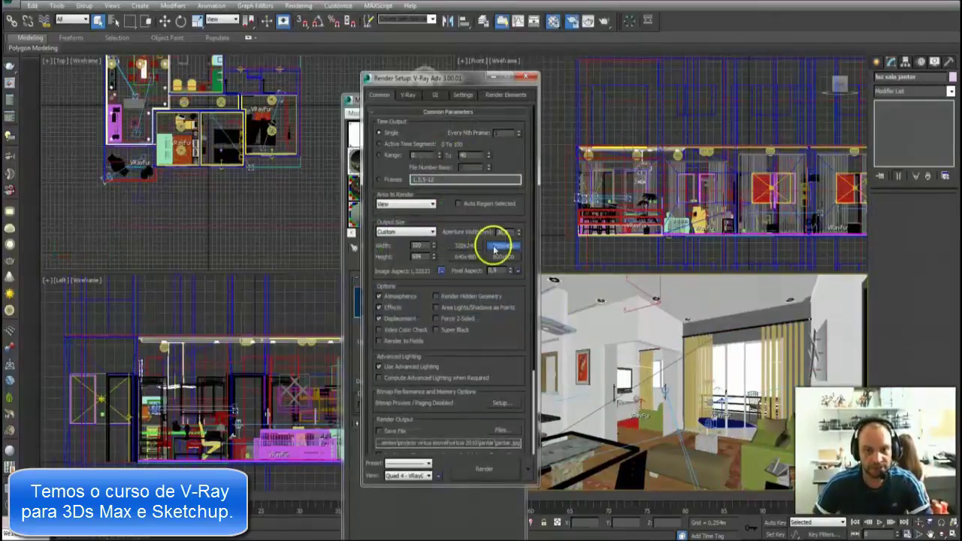
drag(415, 78, 224, 86)
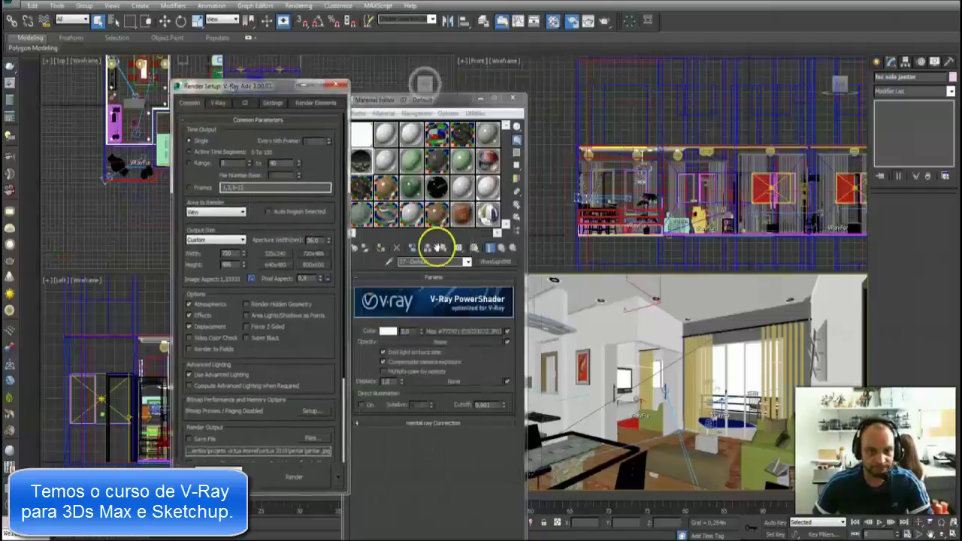
click(313, 475)
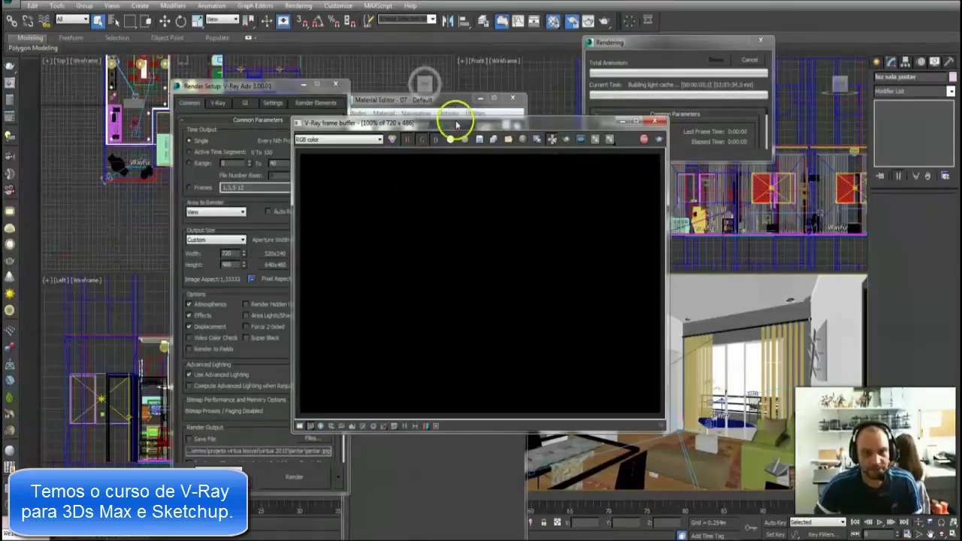
Keep the V-Ray frame buffer in view and examine the television, balcony window and table areas as the image renders
drag(458, 124, 533, 221)
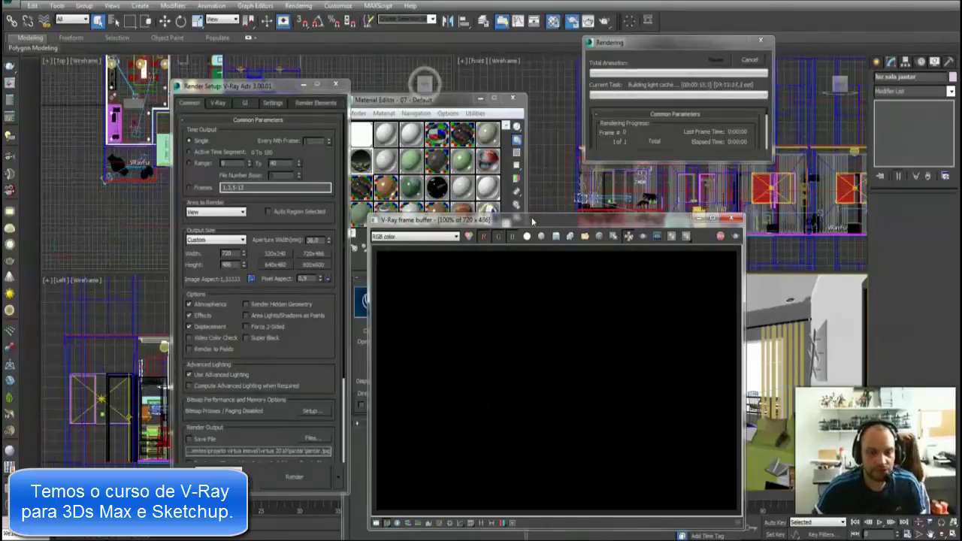
drag(533, 221, 529, 201)
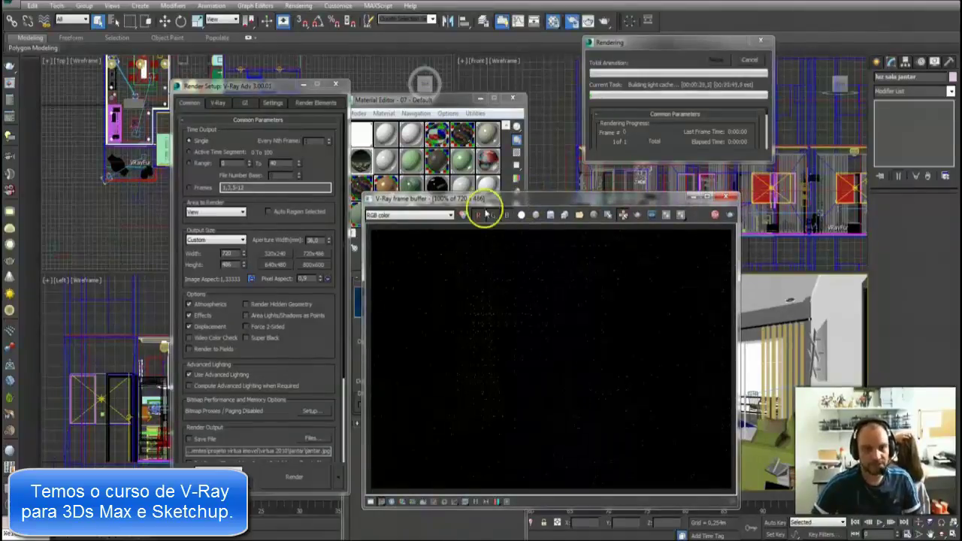
drag(487, 202, 482, 198)
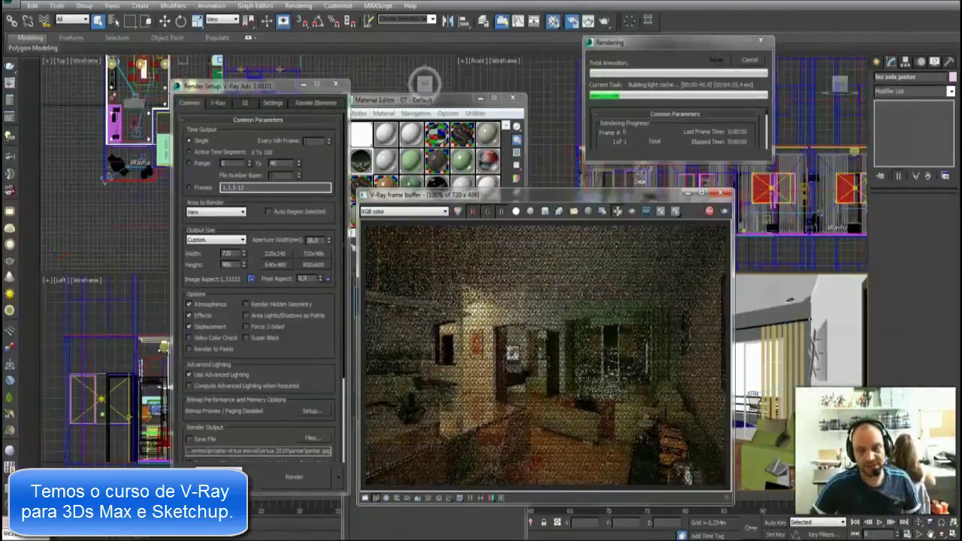
drag(537, 194, 544, 187)
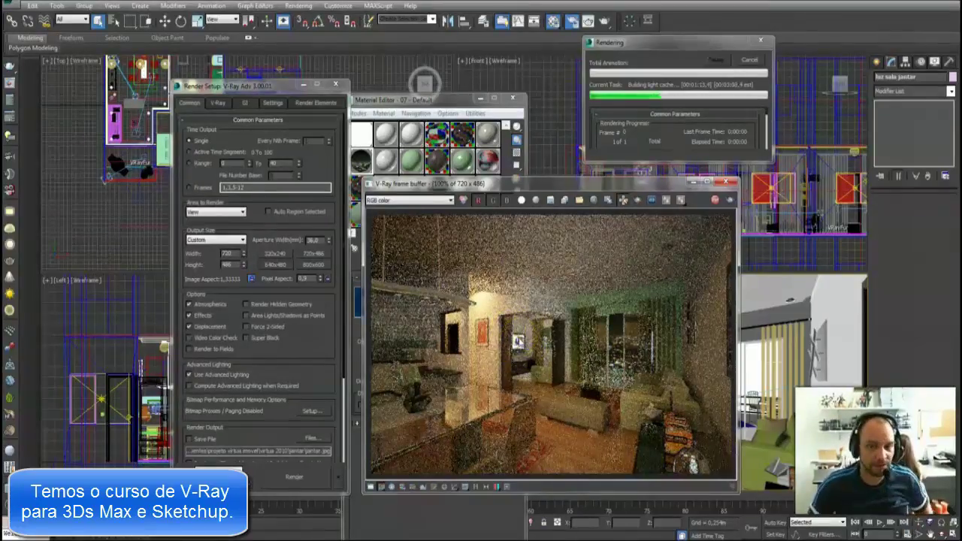
click(518, 342)
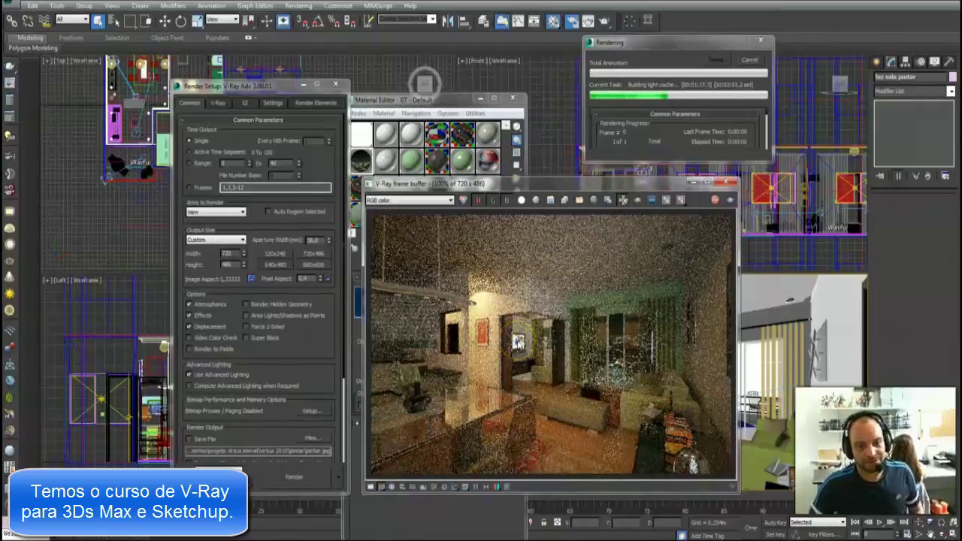
mouse_move(519, 342)
mouse_down()
mouse_move(627, 339)
mouse_move(608, 326)
mouse_move(611, 363)
mouse_move(617, 322)
mouse_move(621, 334)
mouse_move(608, 316)
mouse_move(621, 347)
mouse_up()
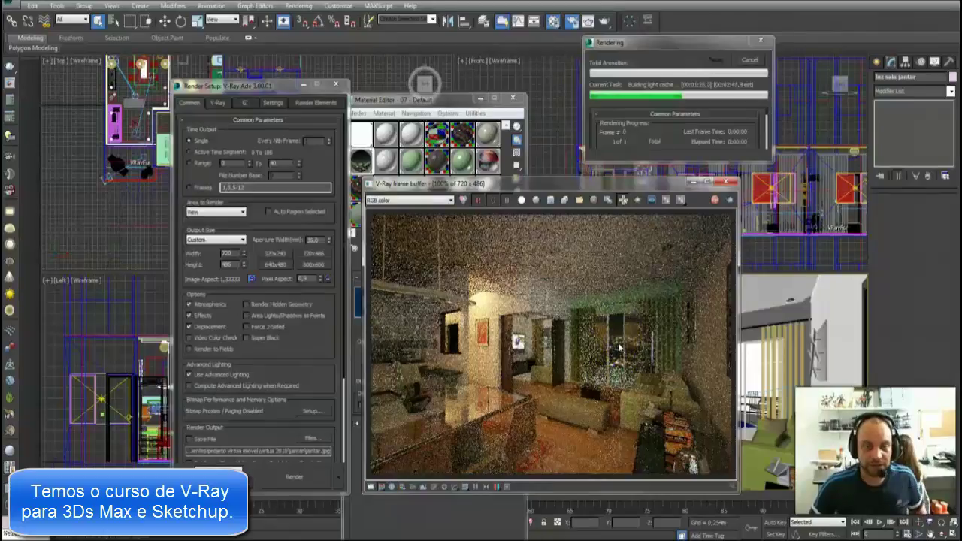
mouse_move(621, 316)
mouse_down()
mouse_move(618, 293)
mouse_move(516, 406)
mouse_up()
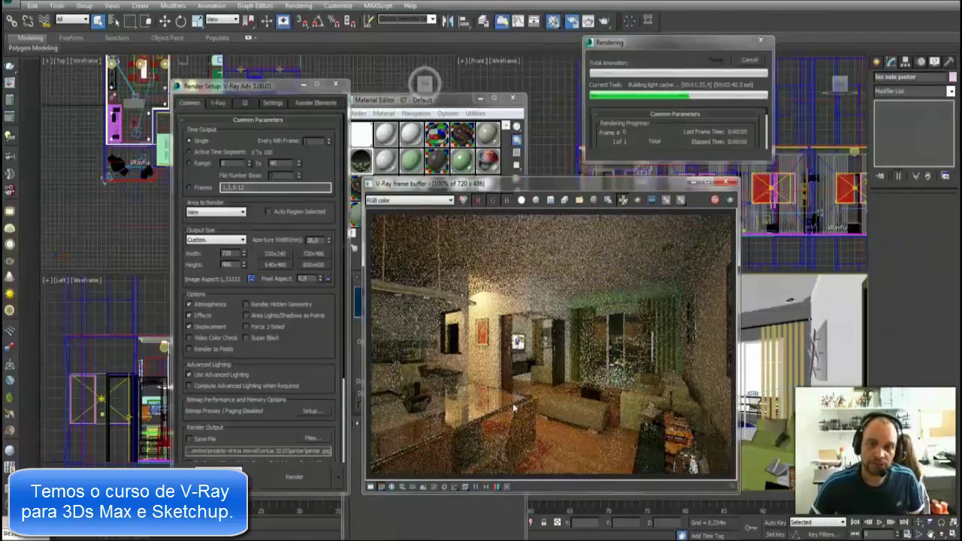
mouse_move(513, 403)
mouse_down()
mouse_move(579, 418)
mouse_move(538, 425)
mouse_up()
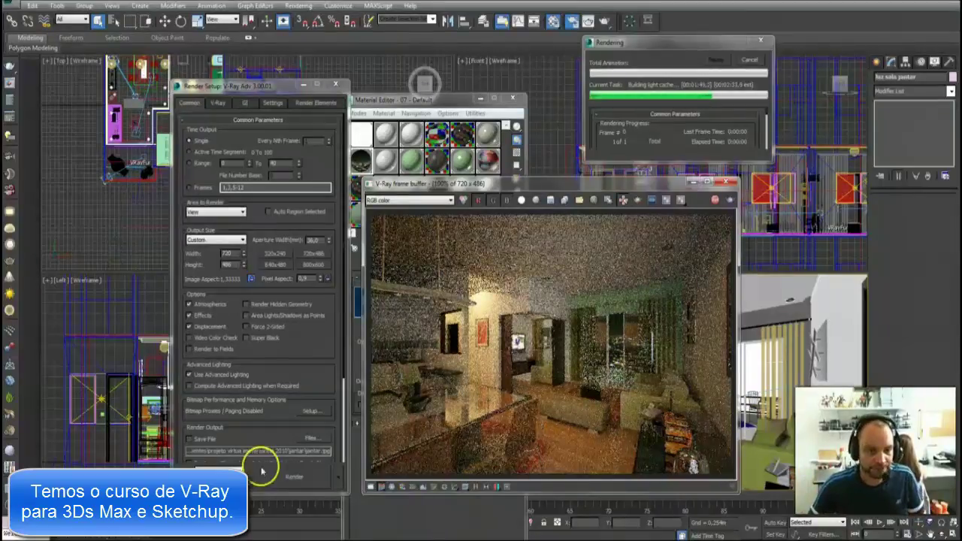
drag(512, 183, 545, 186)
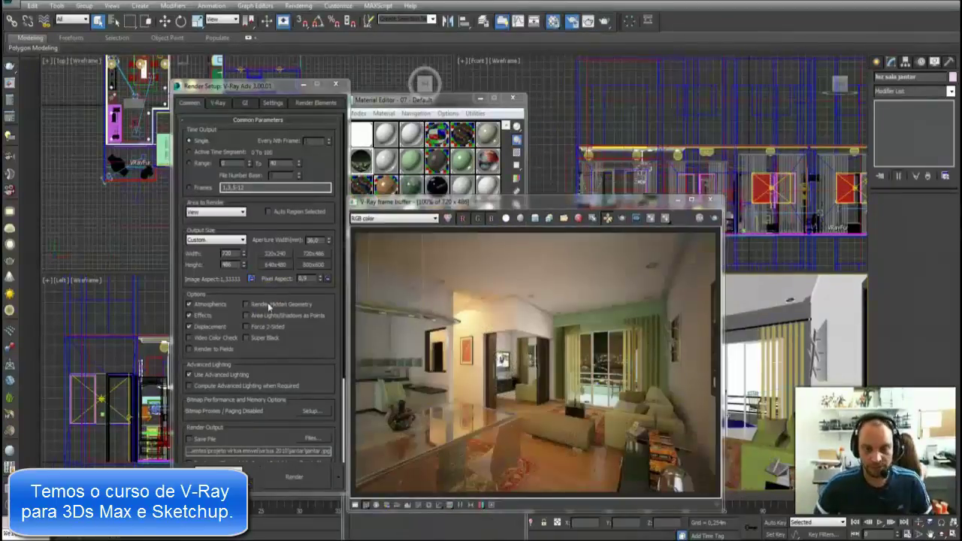
drag(554, 200, 552, 194)
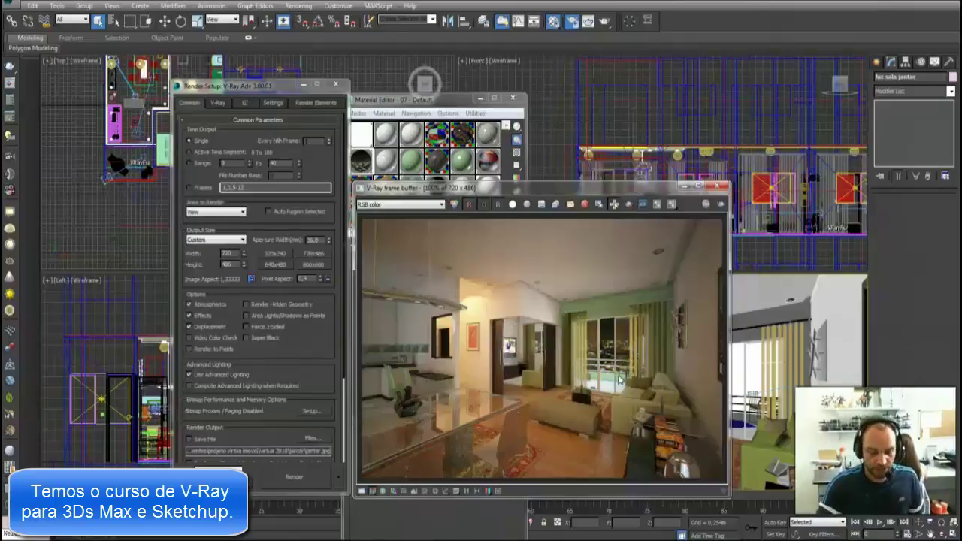
Compare the environment background settings with the night render and inspect the free photometric light selected in the Left view
drag(504, 188, 692, 194)
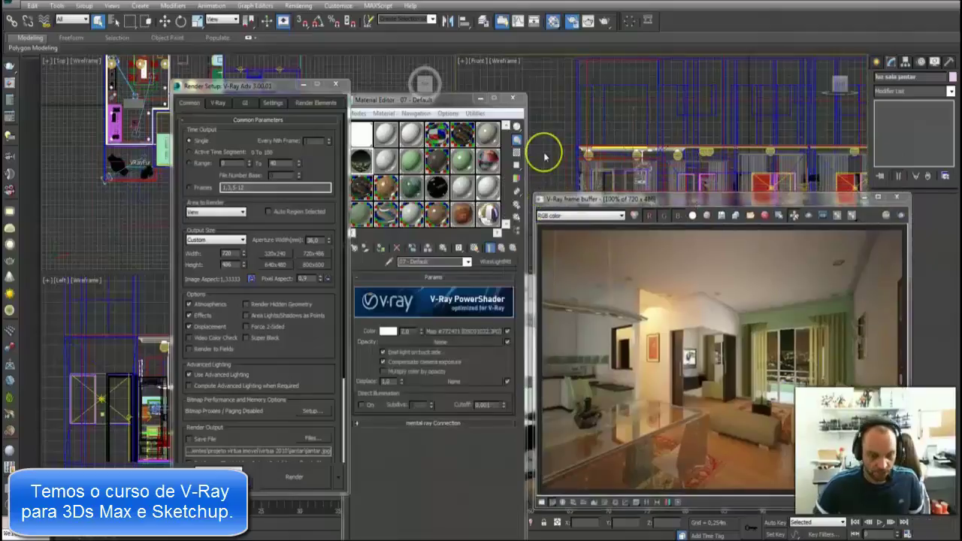
key(8)
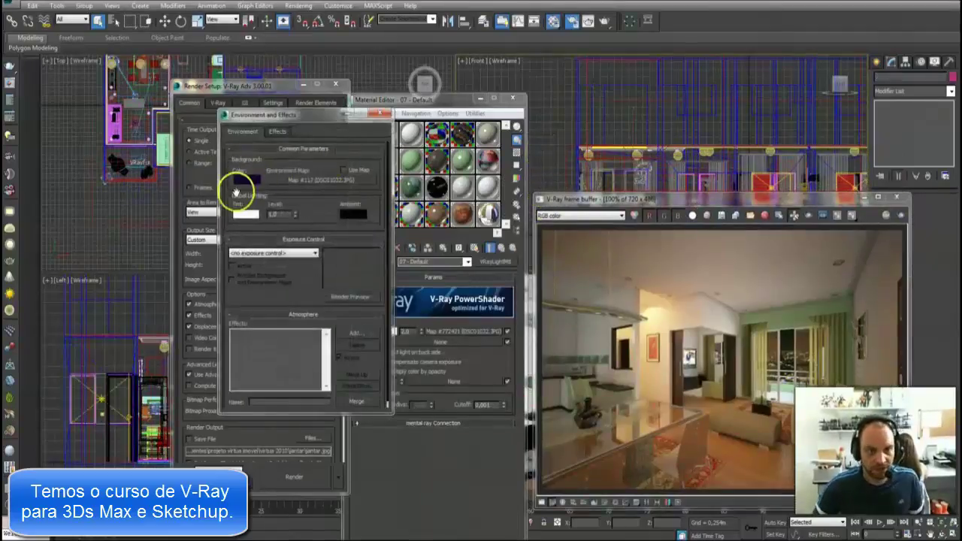
drag(629, 198, 491, 182)
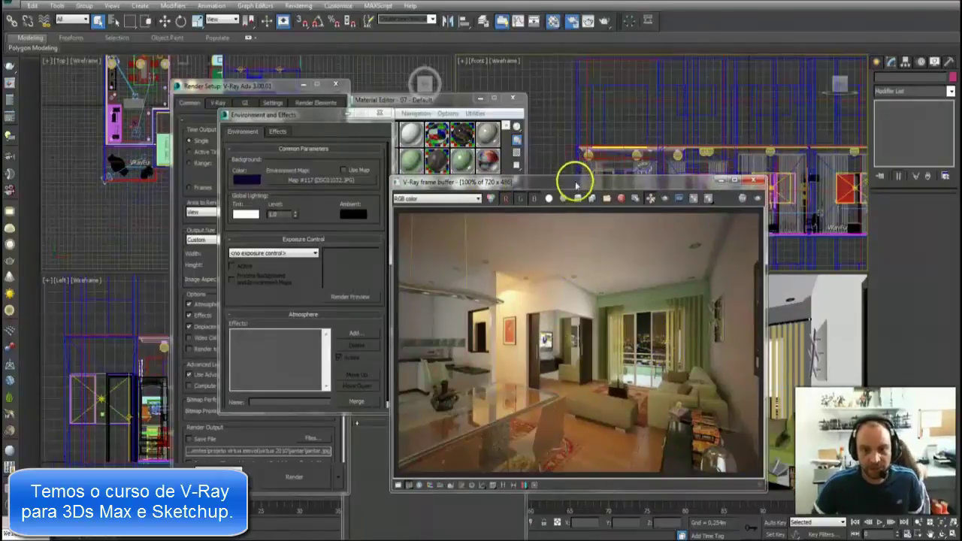
drag(576, 179, 599, 163)
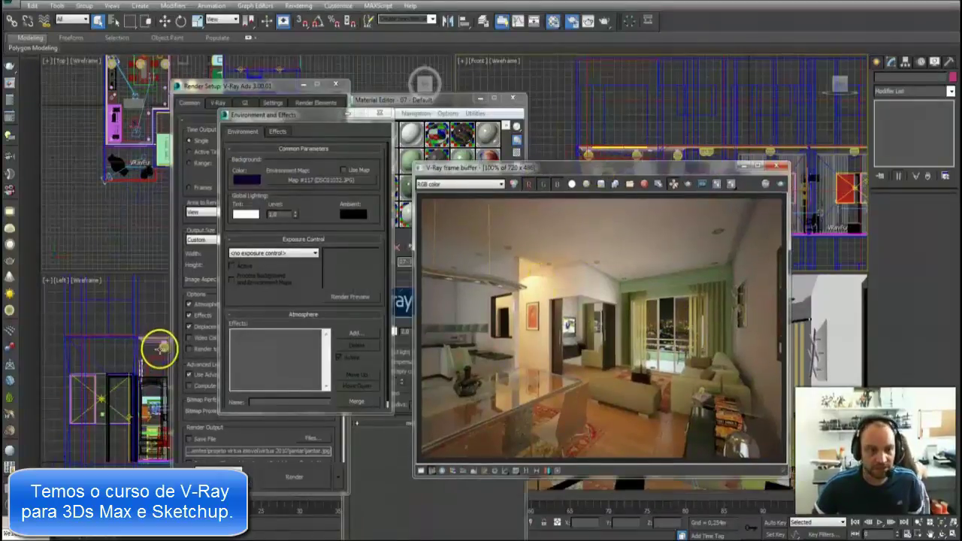
click(162, 347)
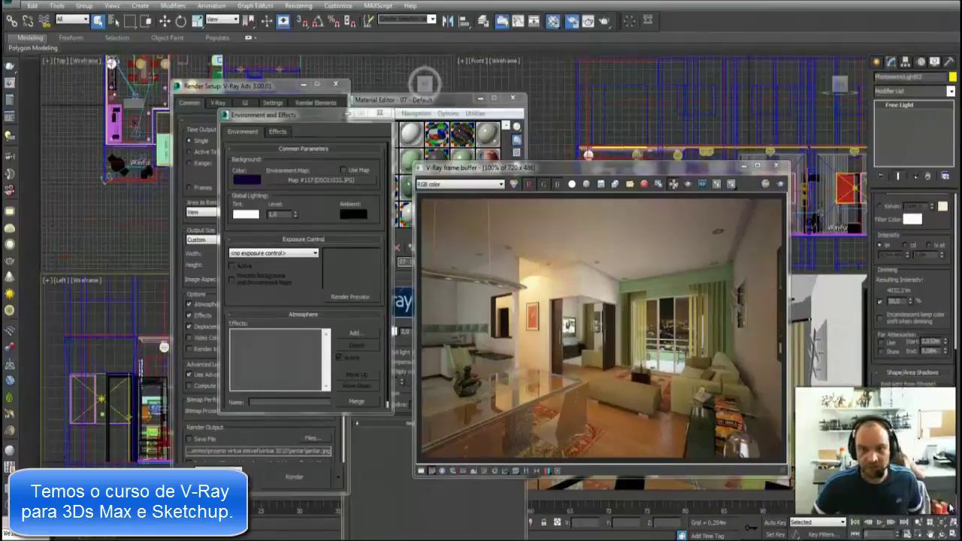
drag(572, 167, 501, 183)
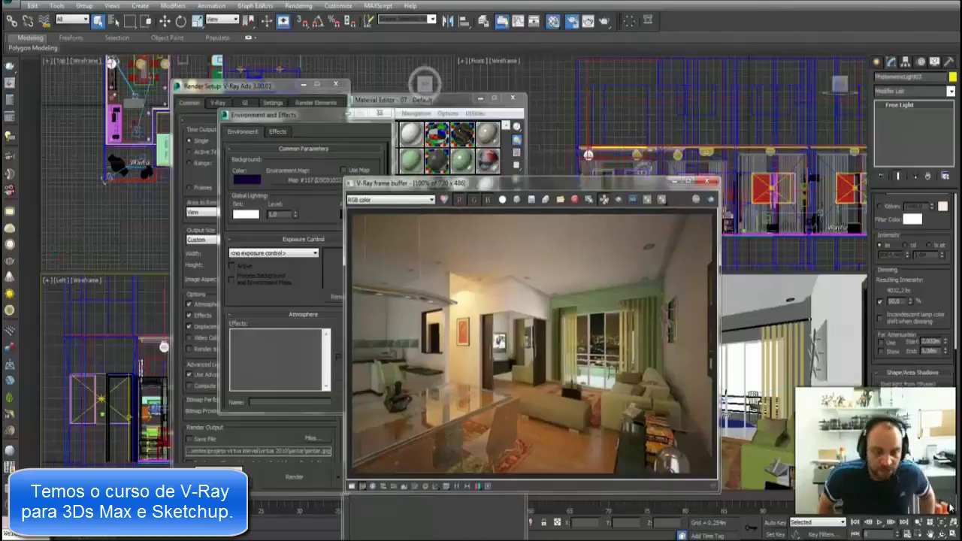